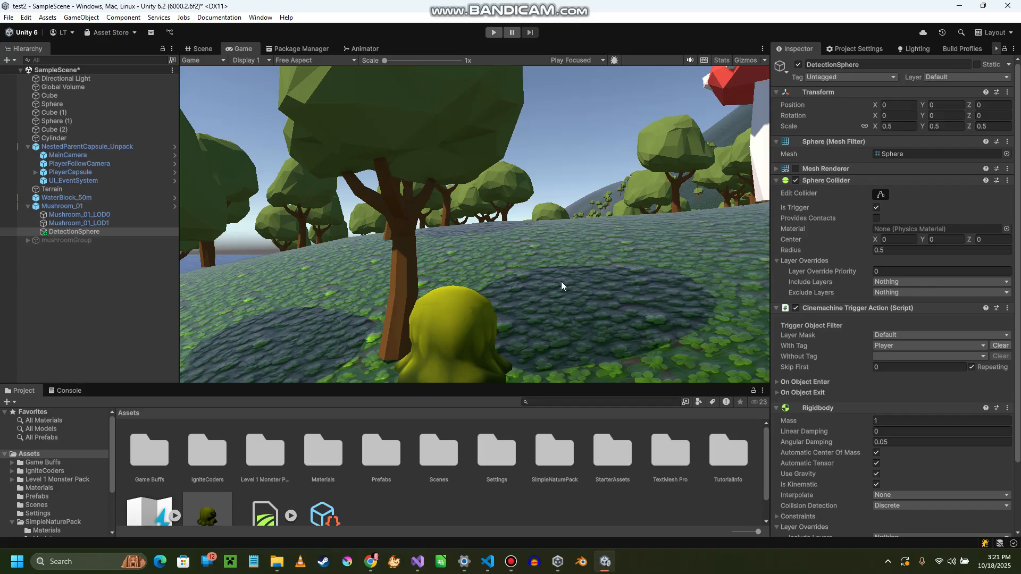
# - Activate the disabled mushroomGroup object in the scene and leave nothing selected
pyautogui.click(118, 239)
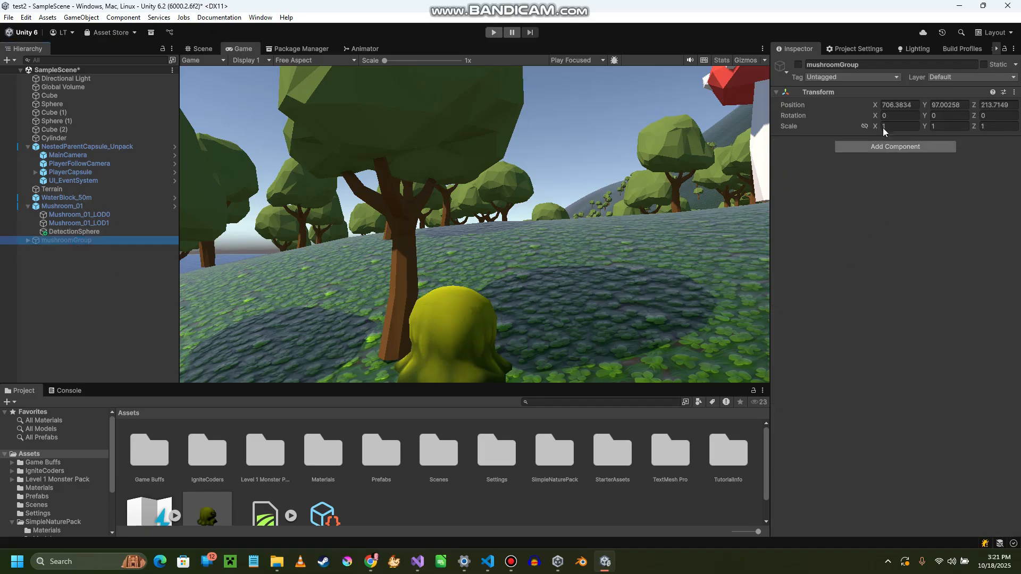
pyautogui.click(798, 65)
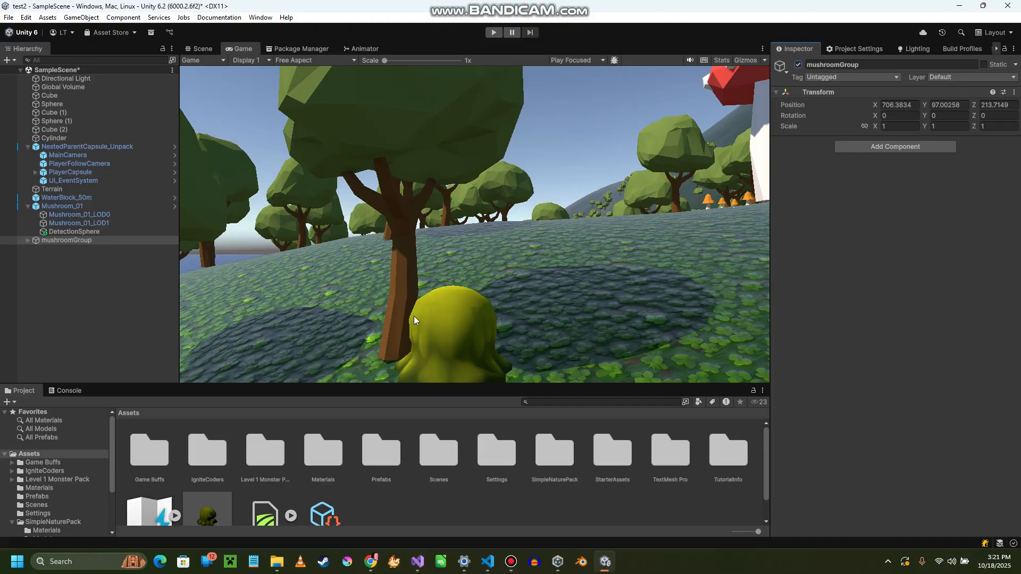
pyautogui.click(96, 289)
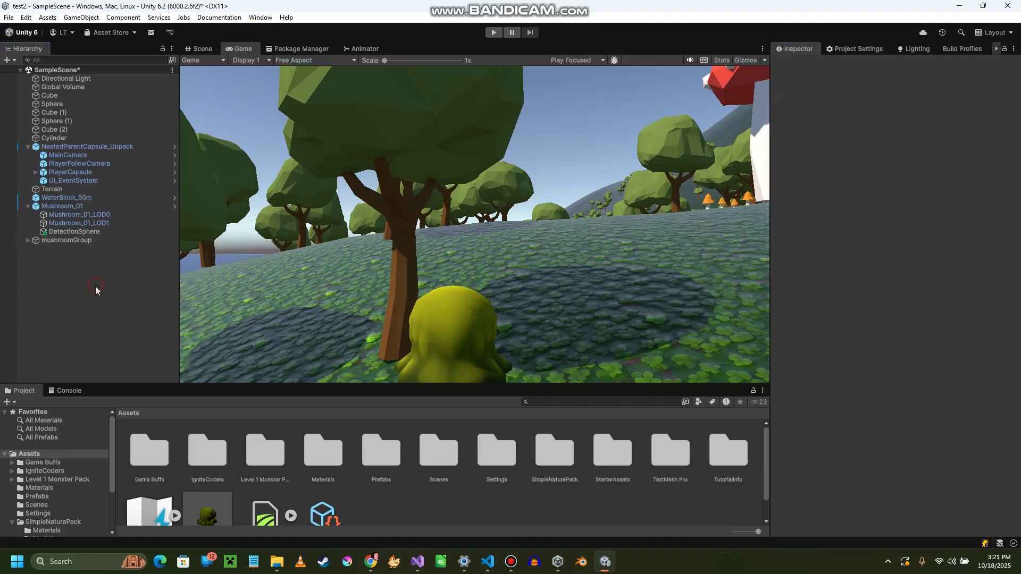
# - Add a UI Panel to the scene and name it WinPanel
pyautogui.rightClick(63, 268)
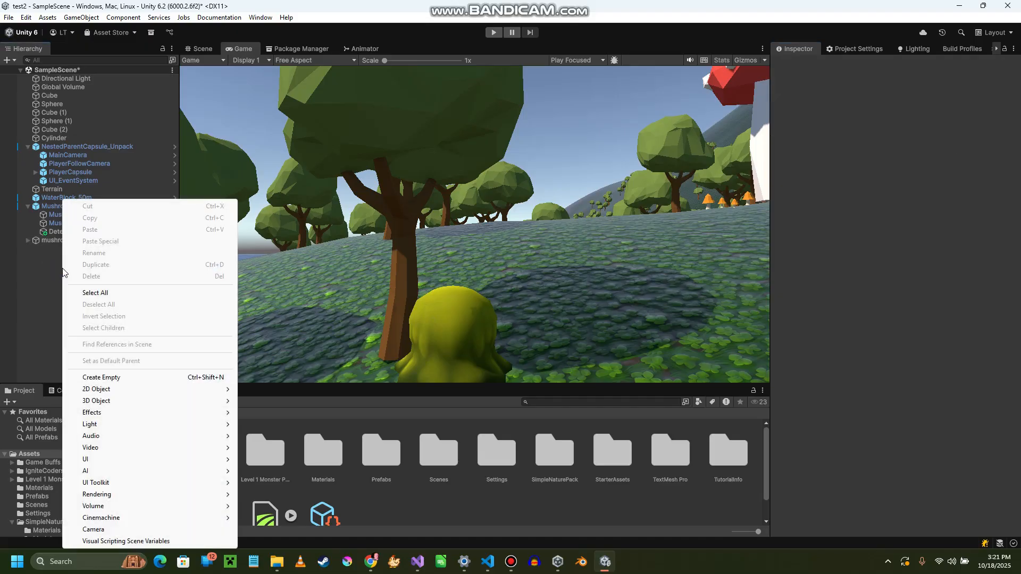
pyautogui.moveTo(136, 464)
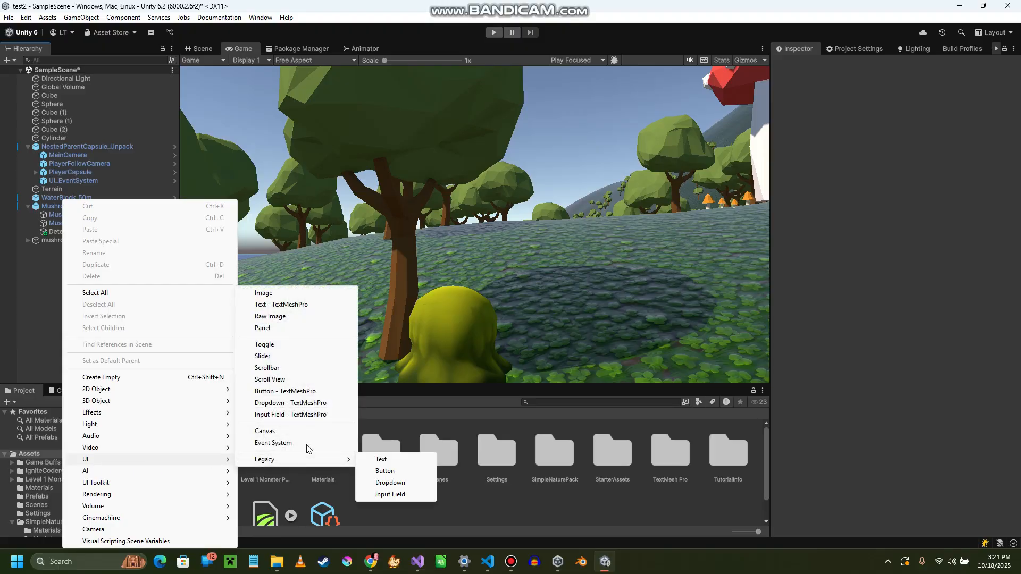
pyautogui.click(273, 328)
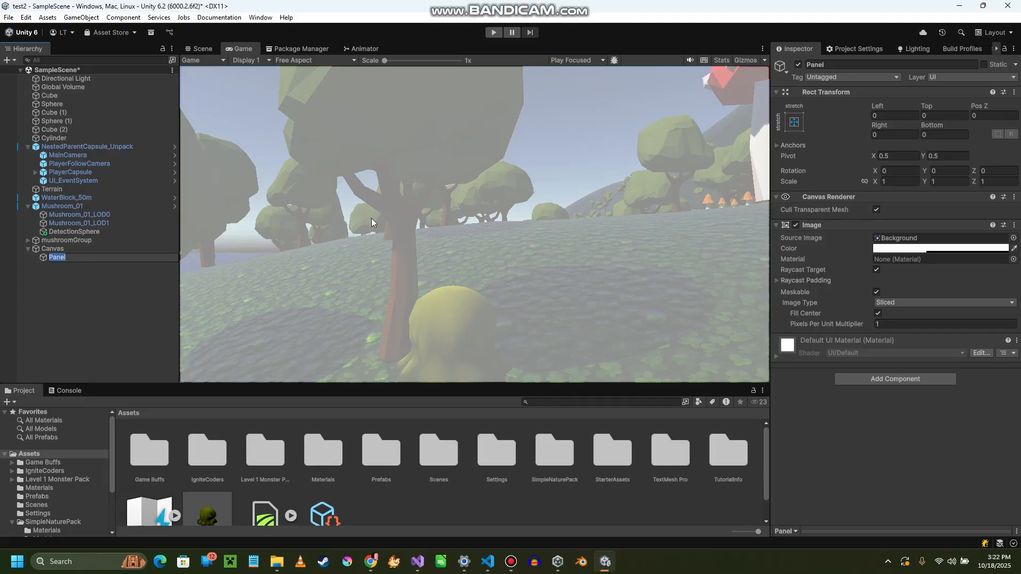
pyautogui.write('WinPanel')
pyautogui.press('Return')
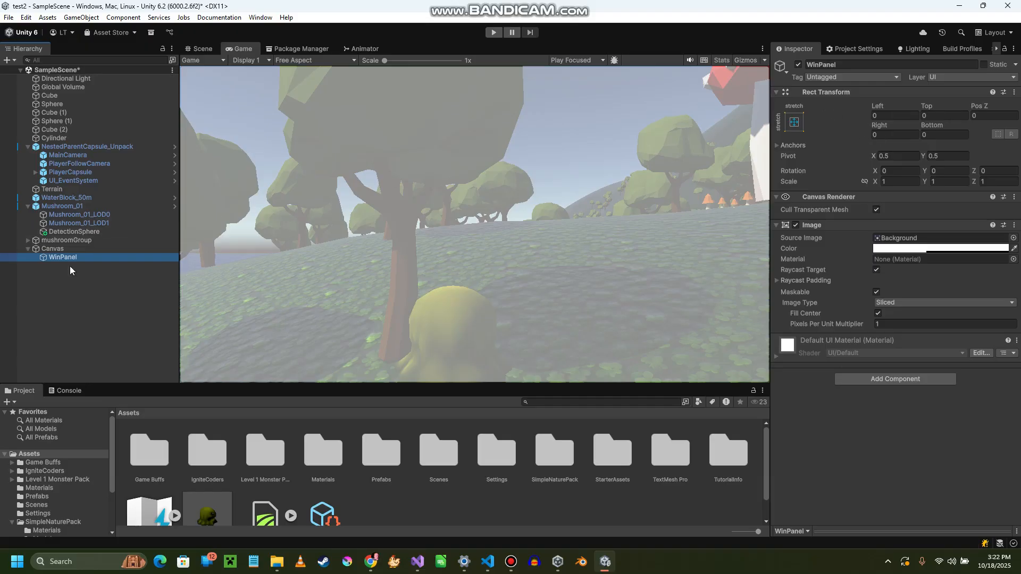
# - Inset WinPanel's edges from the Canvas by about 29.9 left, 32.1 top, 37.4 right and 44.9 bottom
pyautogui.click(68, 250)
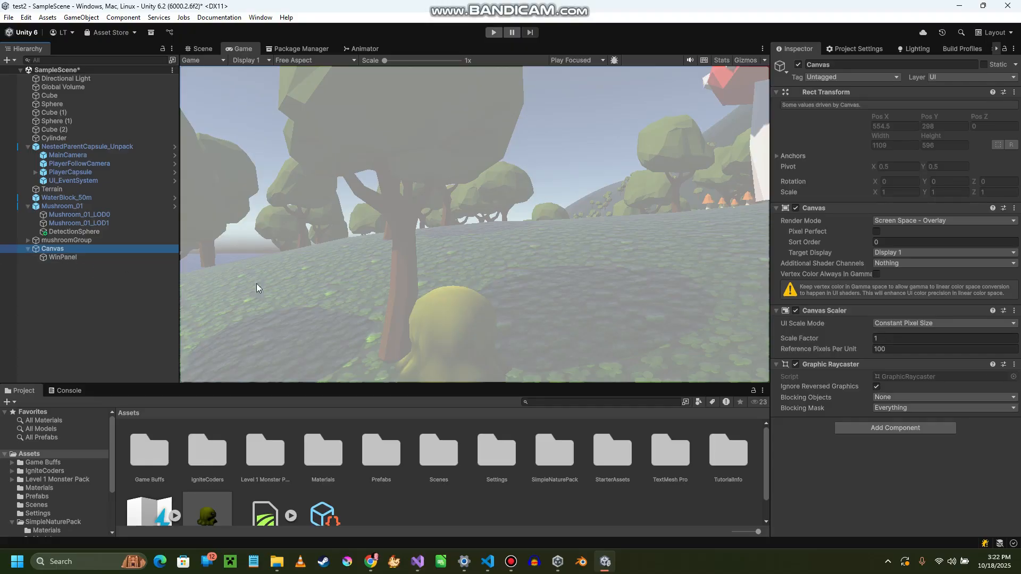
pyautogui.click(62, 256)
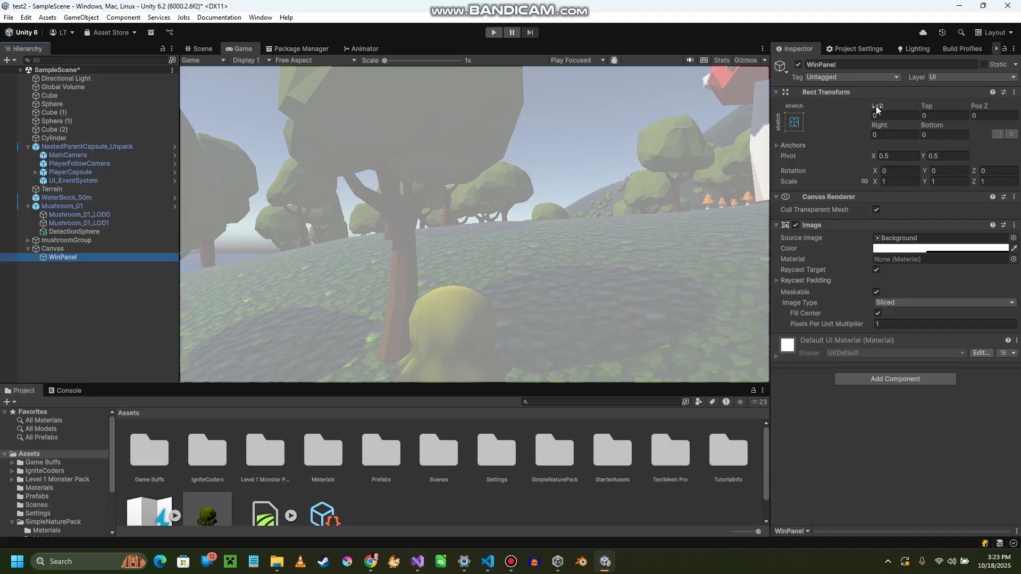
pyautogui.moveTo(875, 106); pyautogui.dragTo(194, 160)
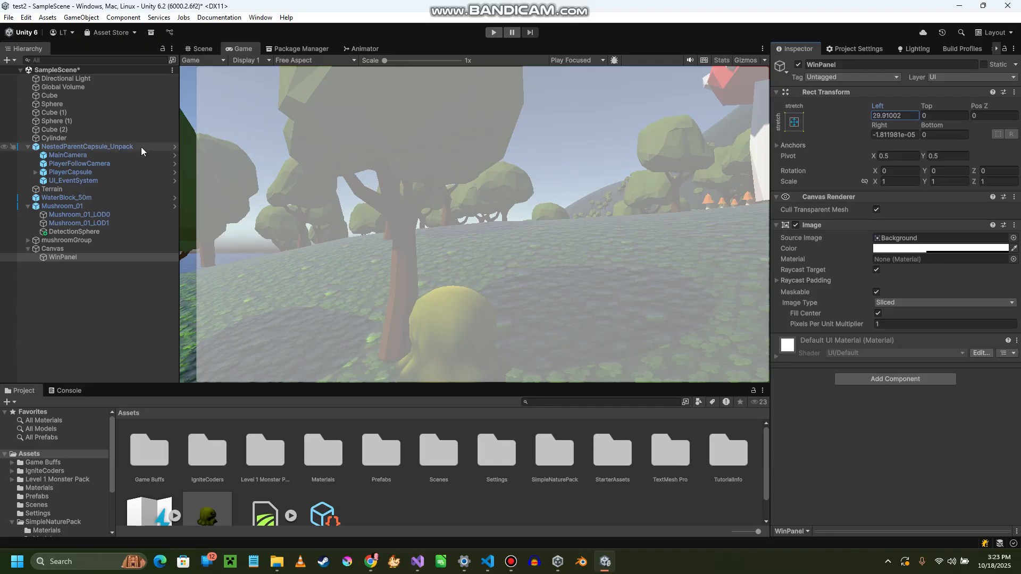
pyautogui.click(926, 114)
pyautogui.write('22.34')
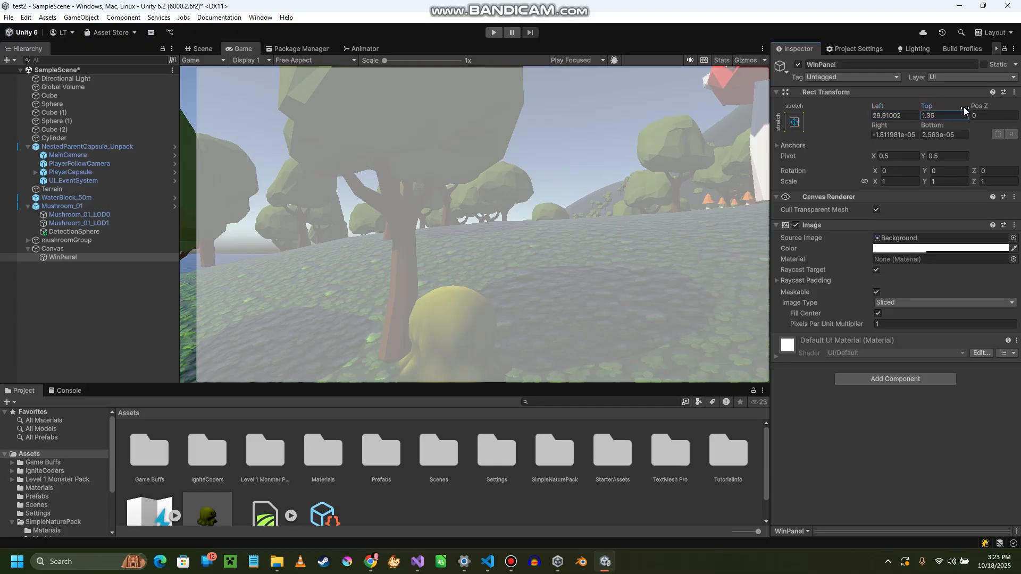
pyautogui.moveTo(369, 139); pyautogui.dragTo(855, 213)
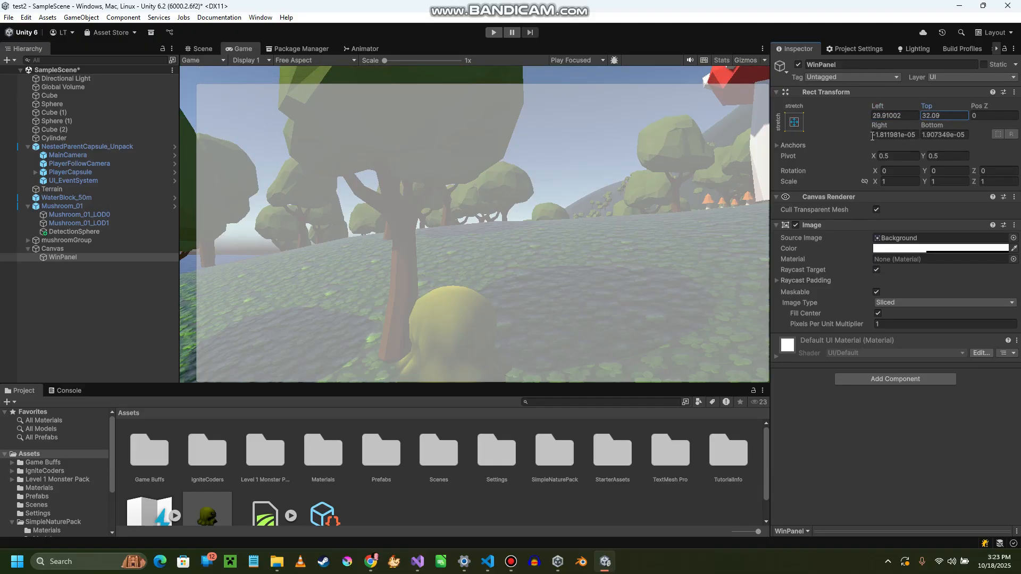
pyautogui.moveTo(899, 127); pyautogui.dragTo(541, 120)
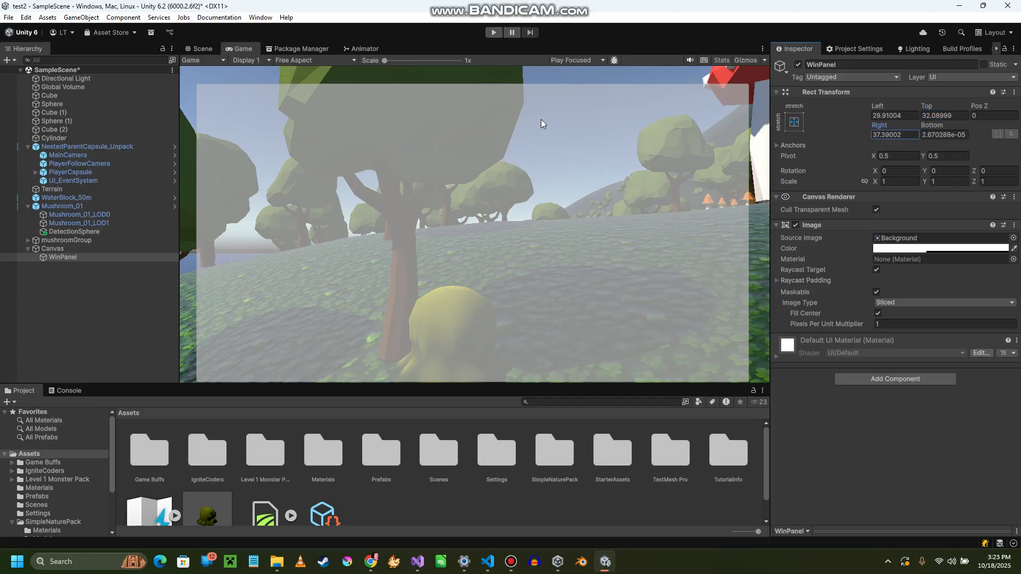
pyautogui.moveTo(931, 126); pyautogui.dragTo(718, 97)
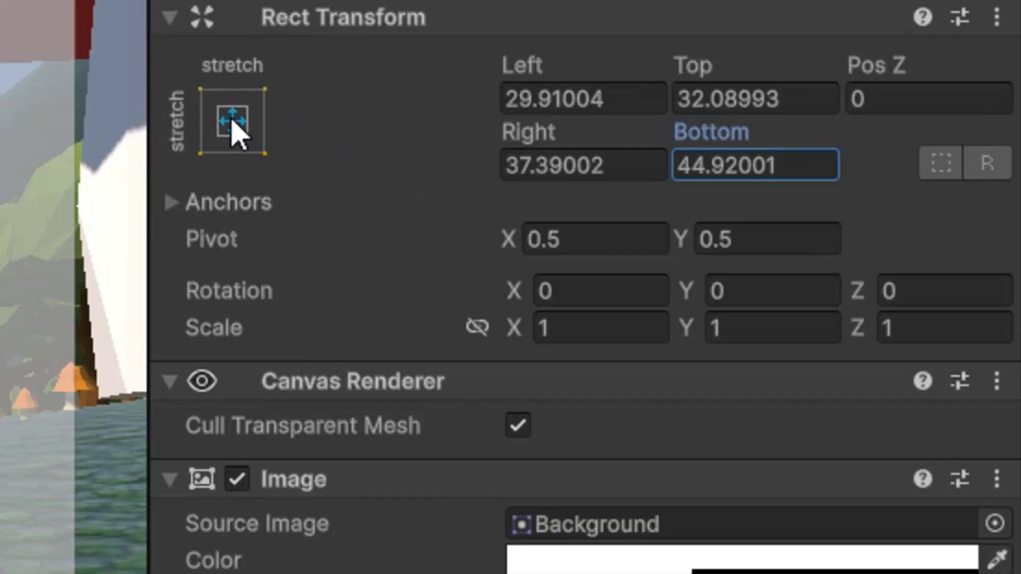
# - Anchor WinPanel to the middle center of the Canvas, also setting its pivot and position
pyautogui.click(237, 137)
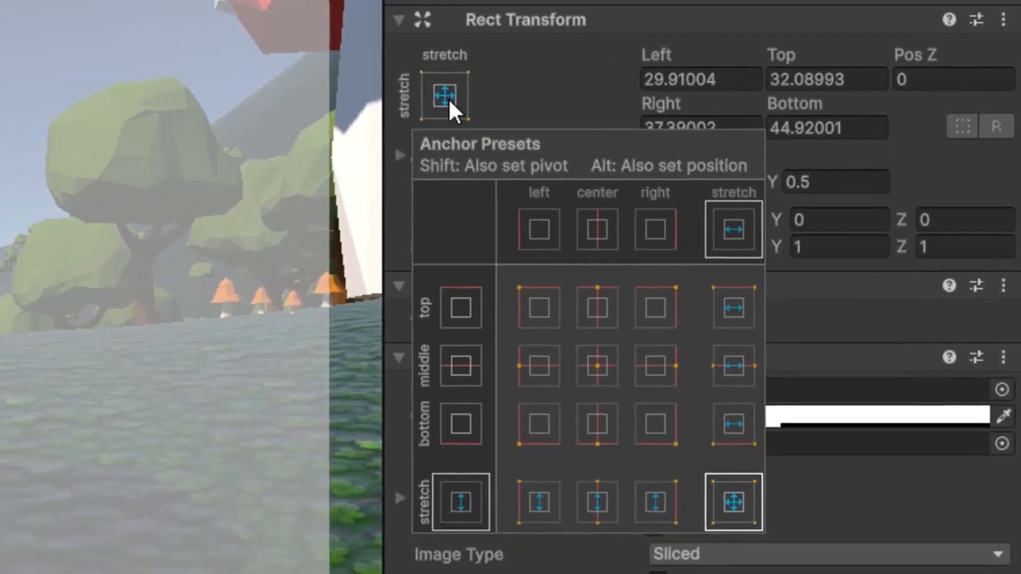
pyautogui.press('alt')
pyautogui.press('shift')
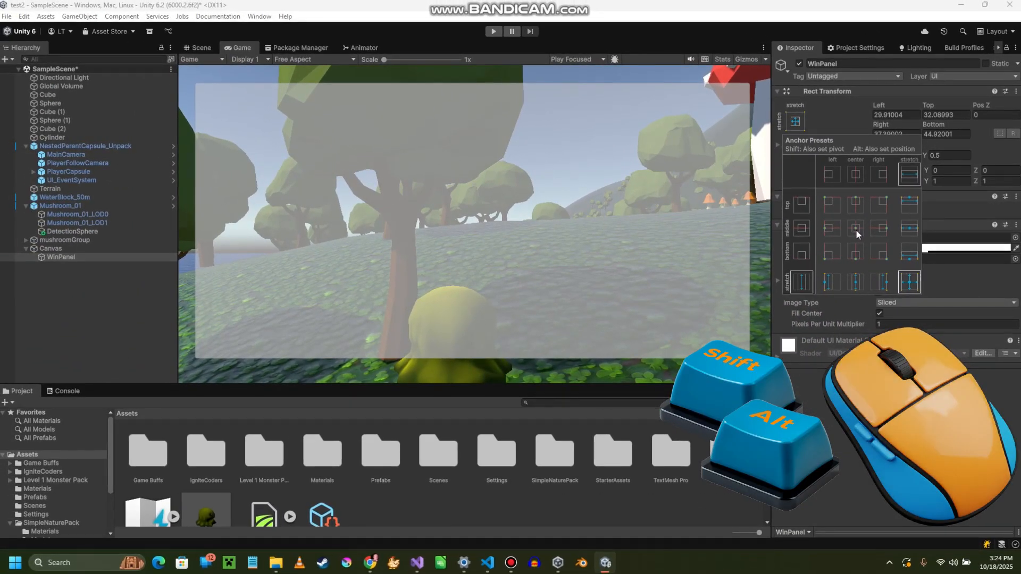
pyautogui.keyDown('alt'); pyautogui.keyDown('shift'); pyautogui.click(855, 228); pyautogui.keyUp('shift'); pyautogui.keyUp('alt')
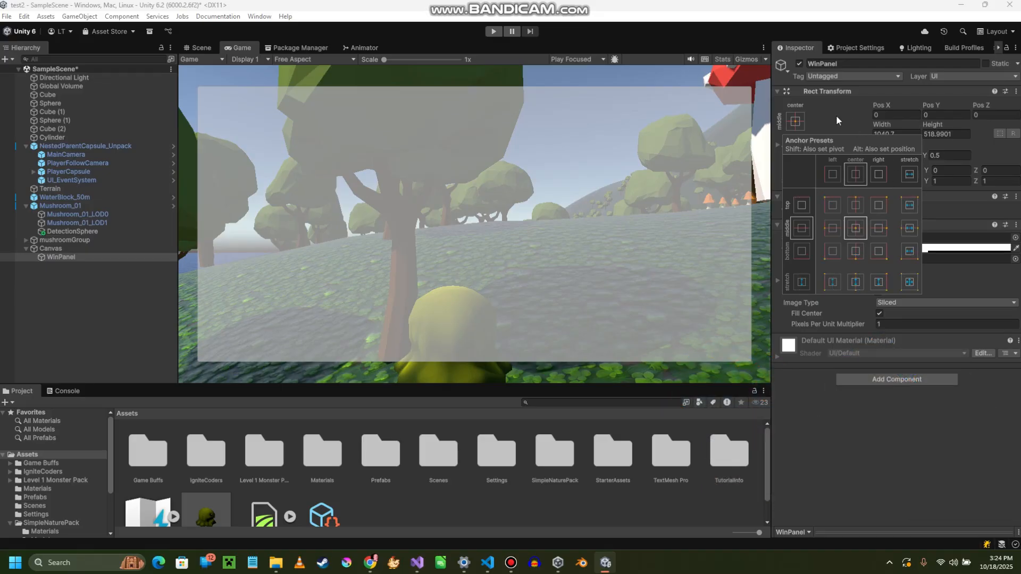
pyautogui.click(816, 110)
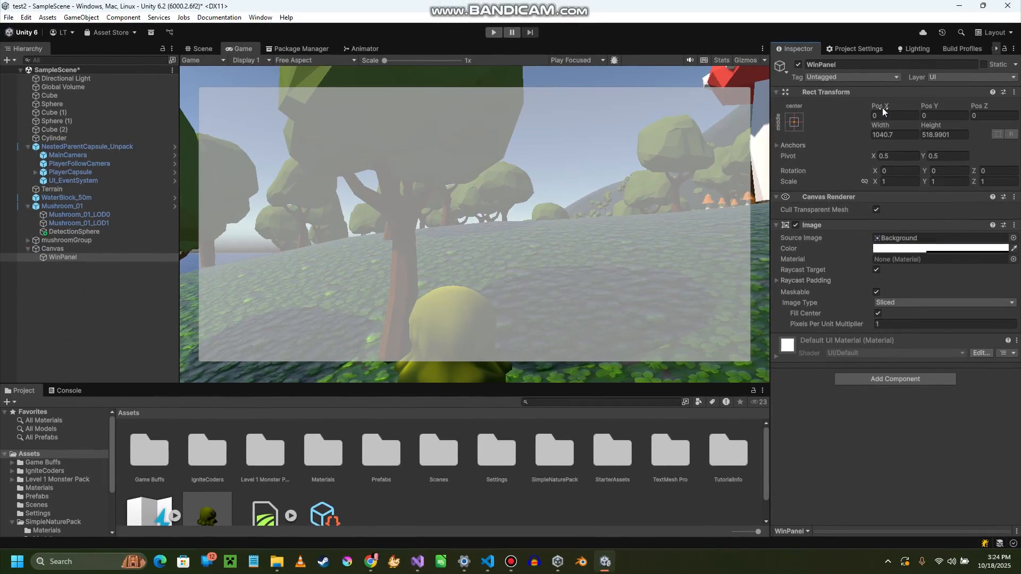
# - Try shifting WinPanel horizontally to about -17, and return its Pos X to 0
pyautogui.moveTo(883, 110); pyautogui.dragTo(572, 119)
pyautogui.click(887, 114)
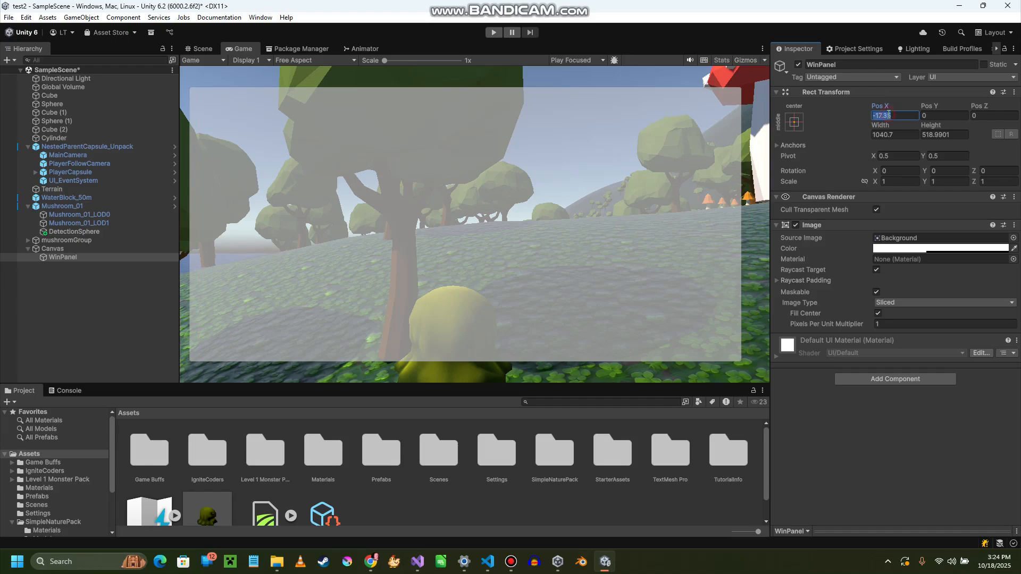
pyautogui.write('0')
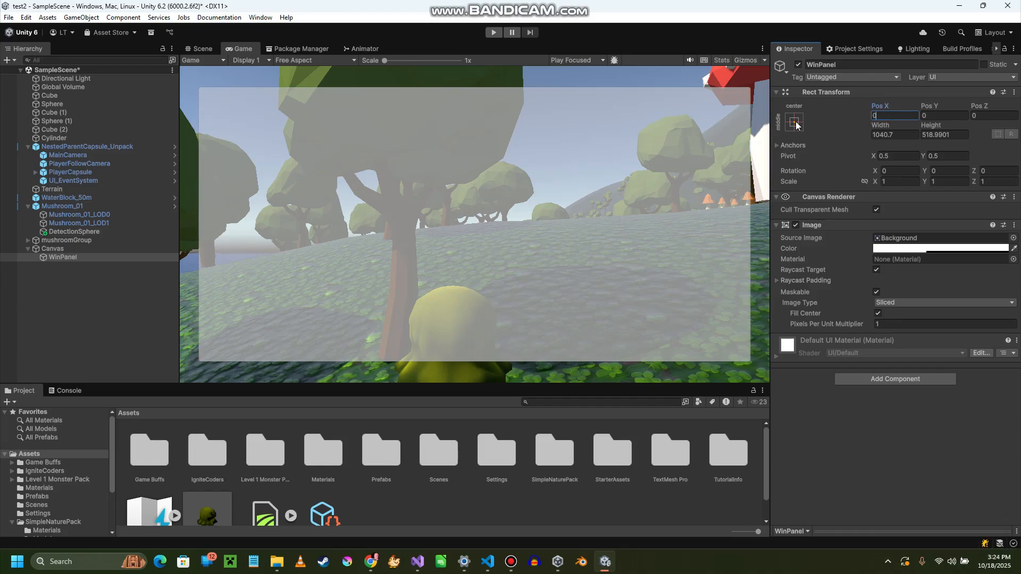
# - Set WinPanel's width to 500 and height to 400
pyautogui.click(902, 135)
pyautogui.write('500')
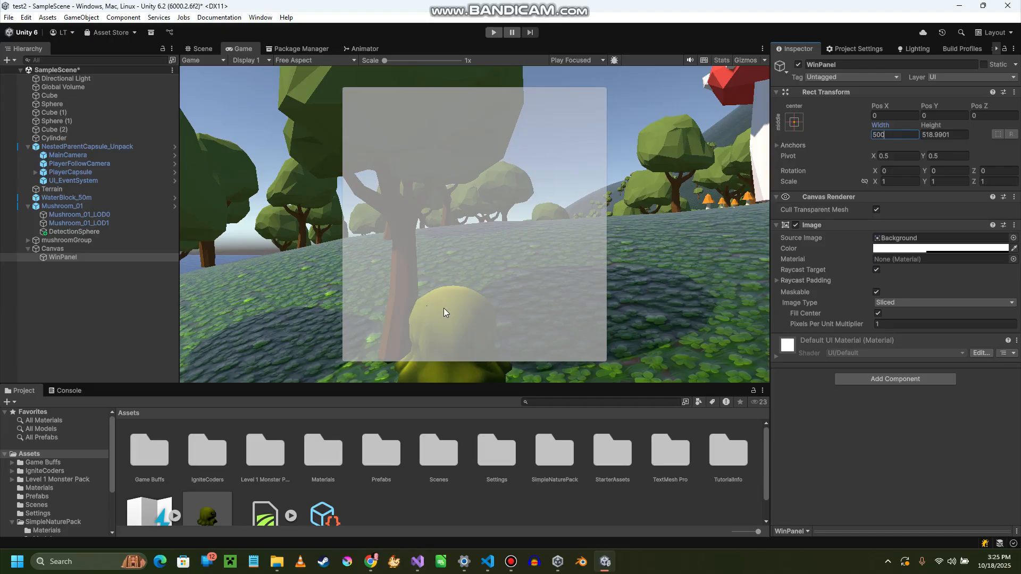
pyautogui.click(957, 134)
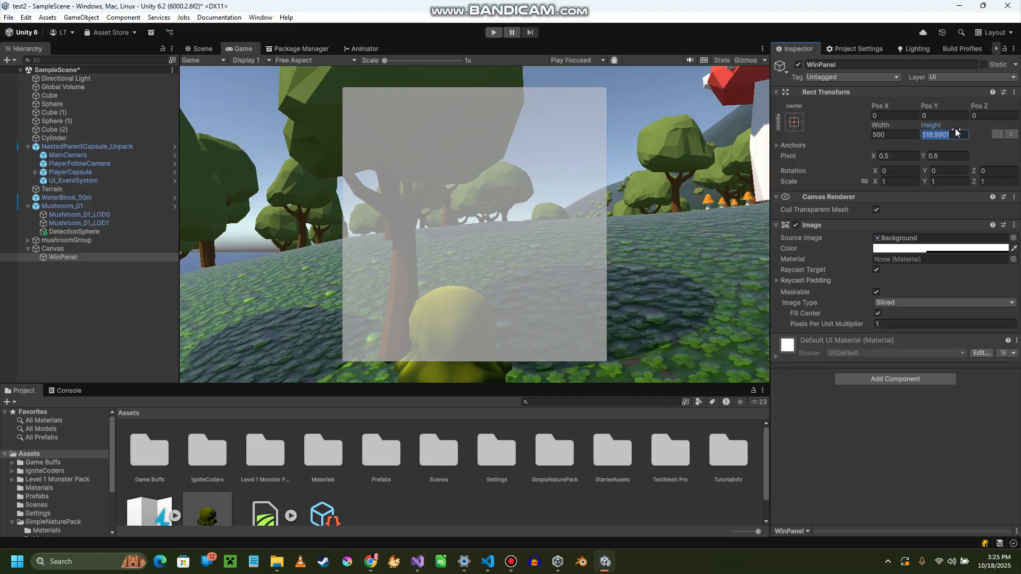
pyautogui.write('400')
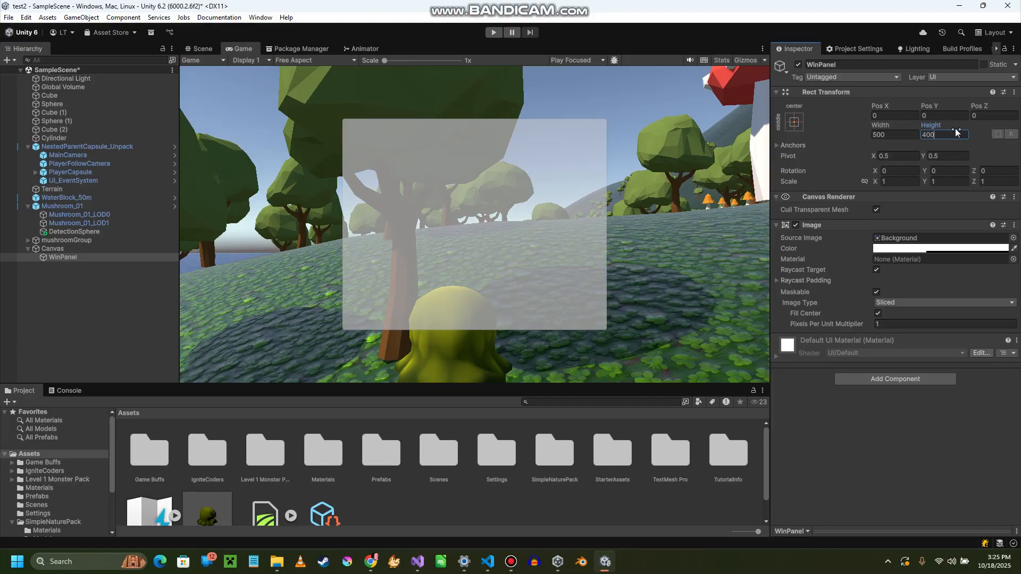
# - Try WinPanel's Image color fully transparent, and raise its alpha to about 226
pyautogui.click(918, 250)
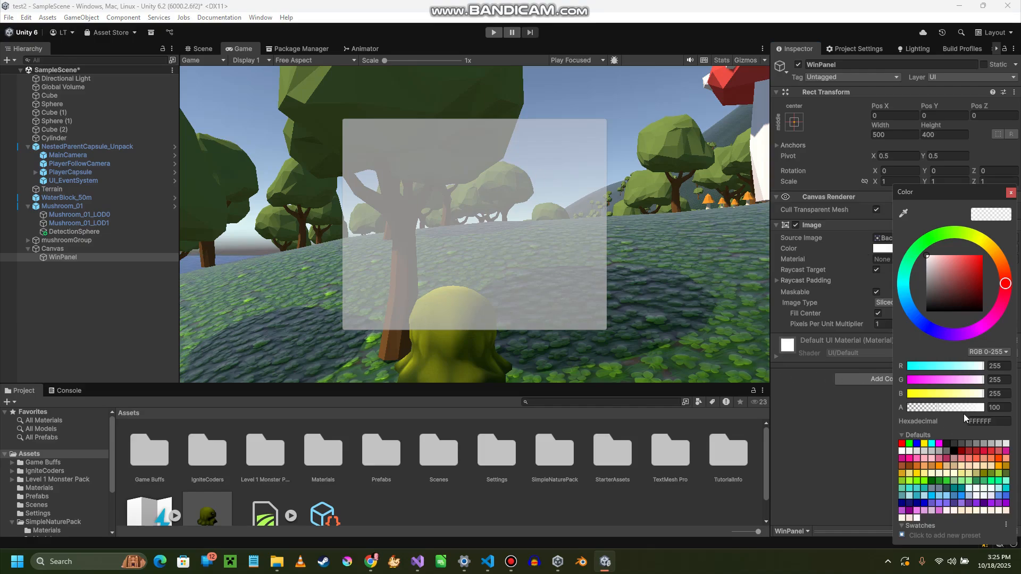
pyautogui.click(883, 248)
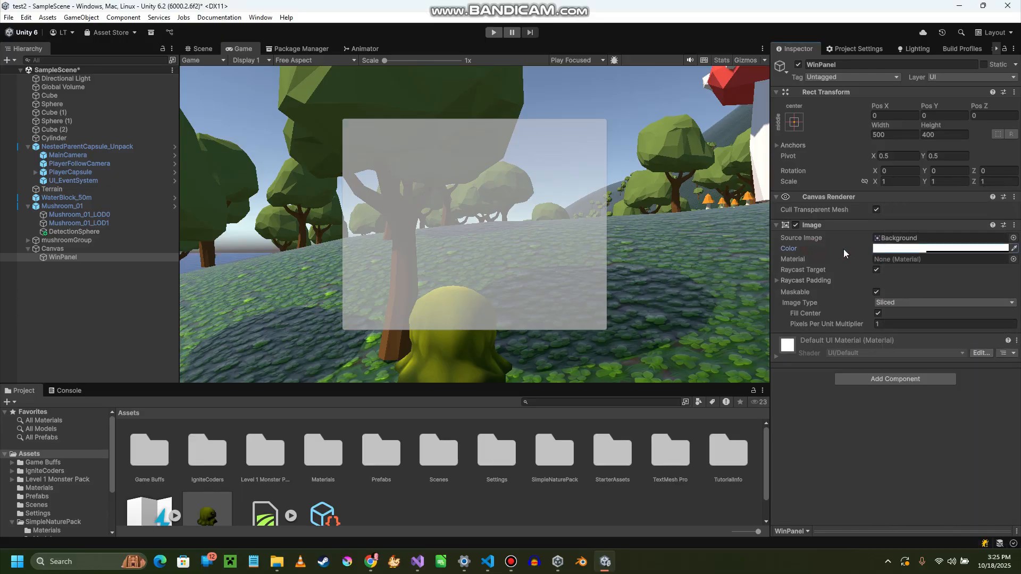
pyautogui.click(907, 249)
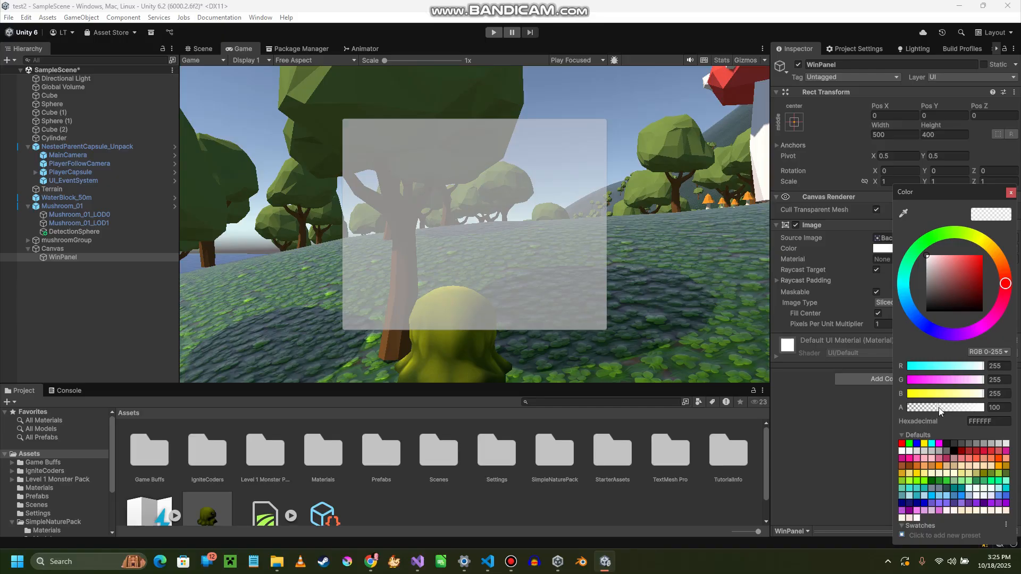
pyautogui.moveTo(937, 407); pyautogui.dragTo(905, 409)
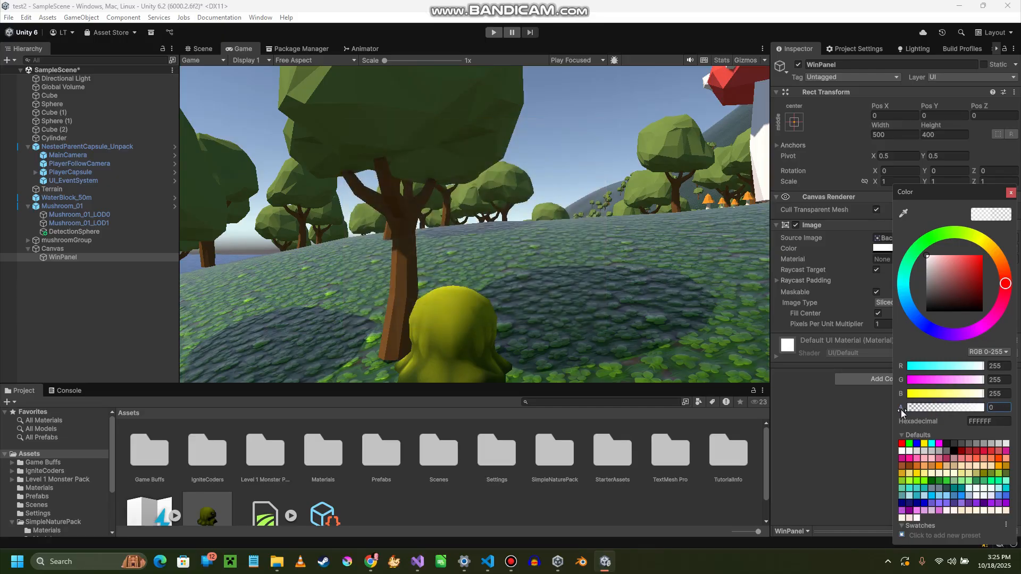
pyautogui.moveTo(901, 410); pyautogui.dragTo(975, 412)
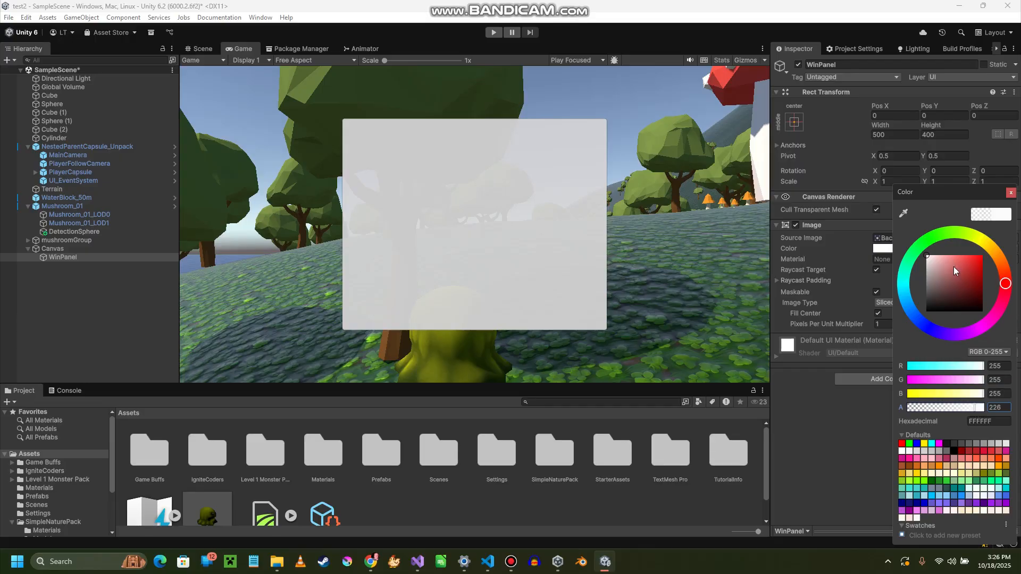
# - Change WinPanel's Image color to green 2B9F28 and close the color picker
pyautogui.click(930, 240)
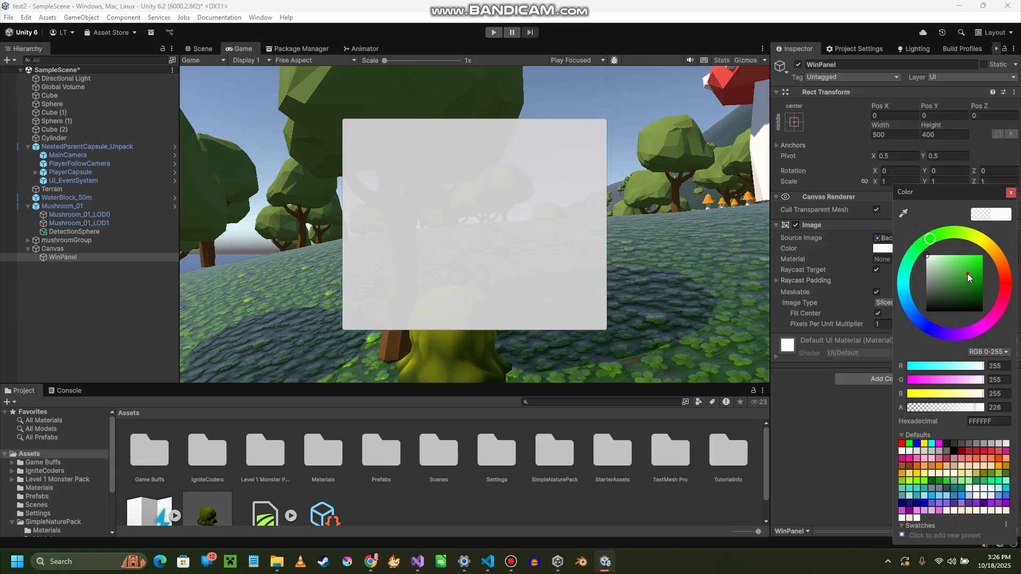
pyautogui.moveTo(968, 274); pyautogui.dragTo(969, 276)
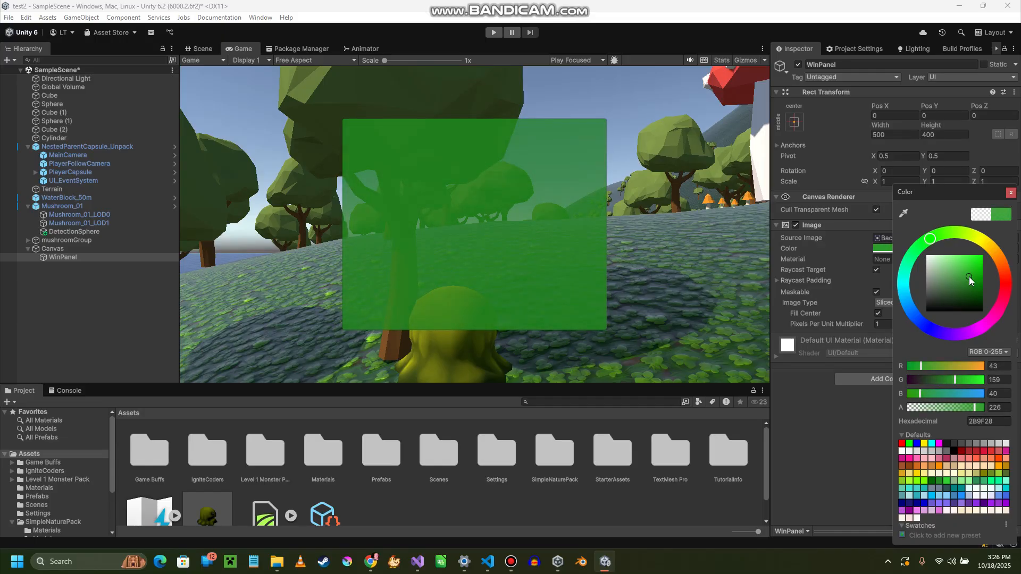
pyautogui.click(892, 237)
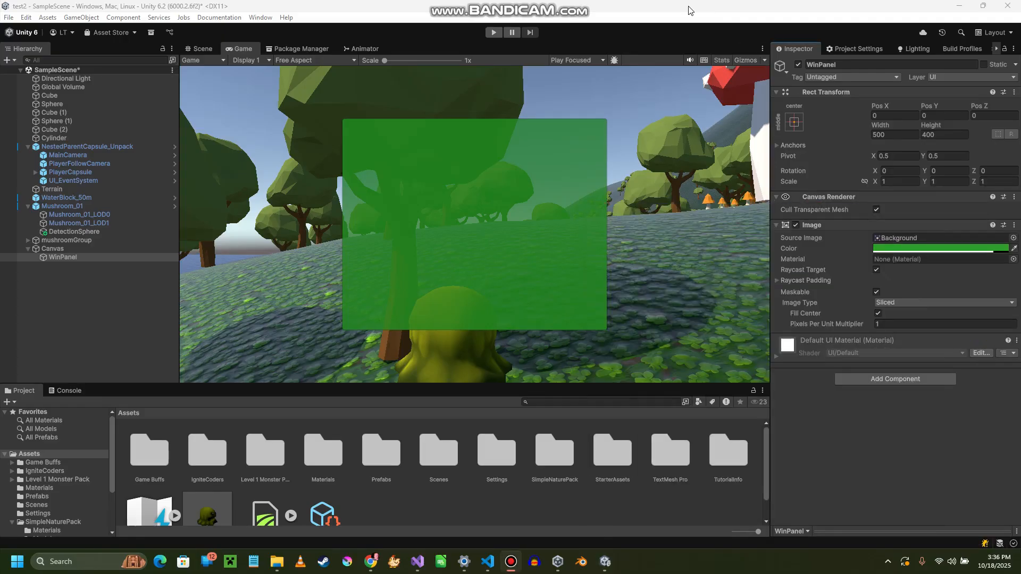
pyautogui.click(687, 5)
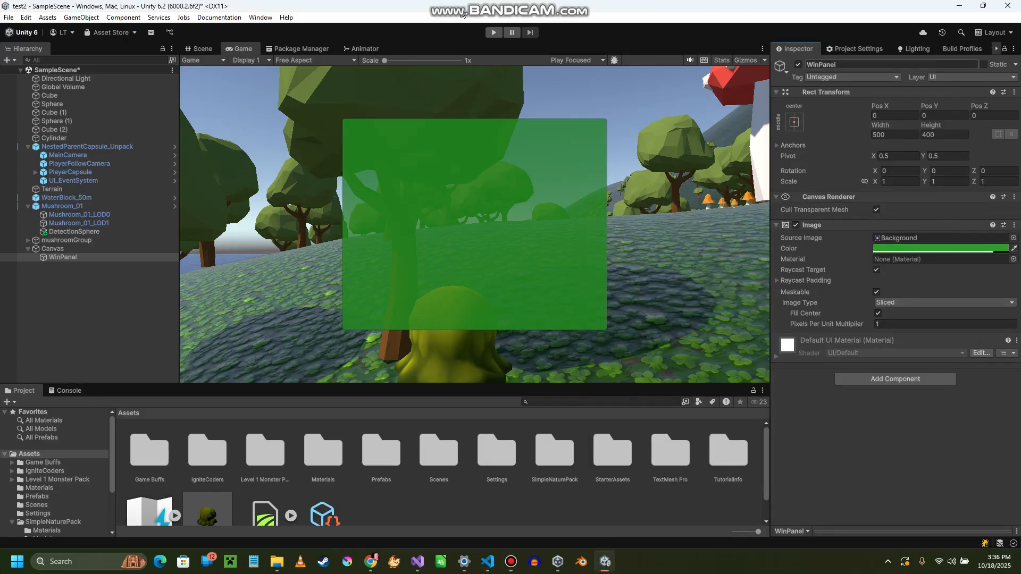
# - Deactivate the WinPanel object so it starts hidden
pyautogui.click(61, 258)
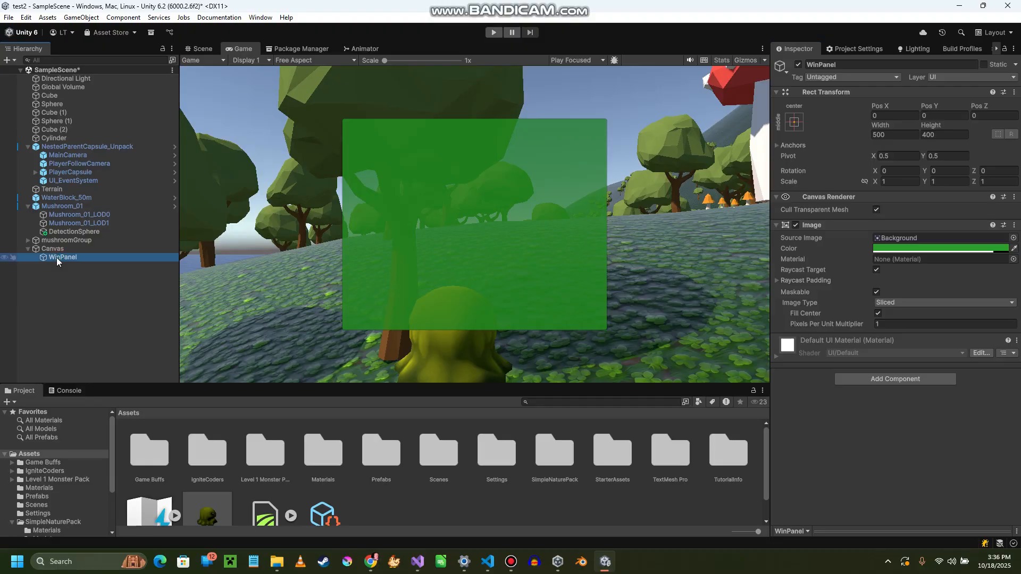
pyautogui.click(799, 64)
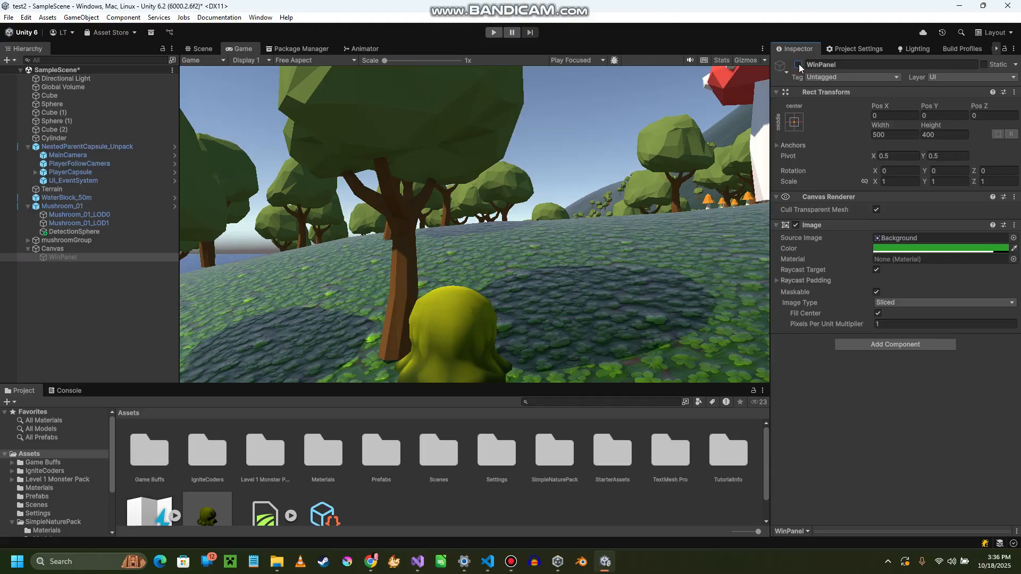
# - Assign WinPanel as the target of DetectionSphere's On Object Enter Activate action in its Cinemachine Trigger Action
pyautogui.click(59, 233)
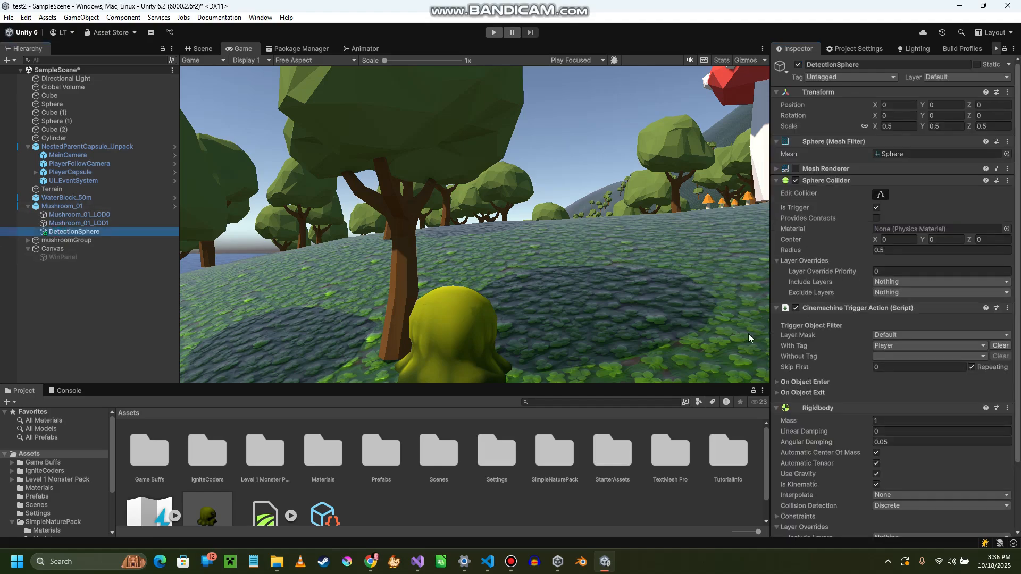
pyautogui.scroll(-1, 851, 340)
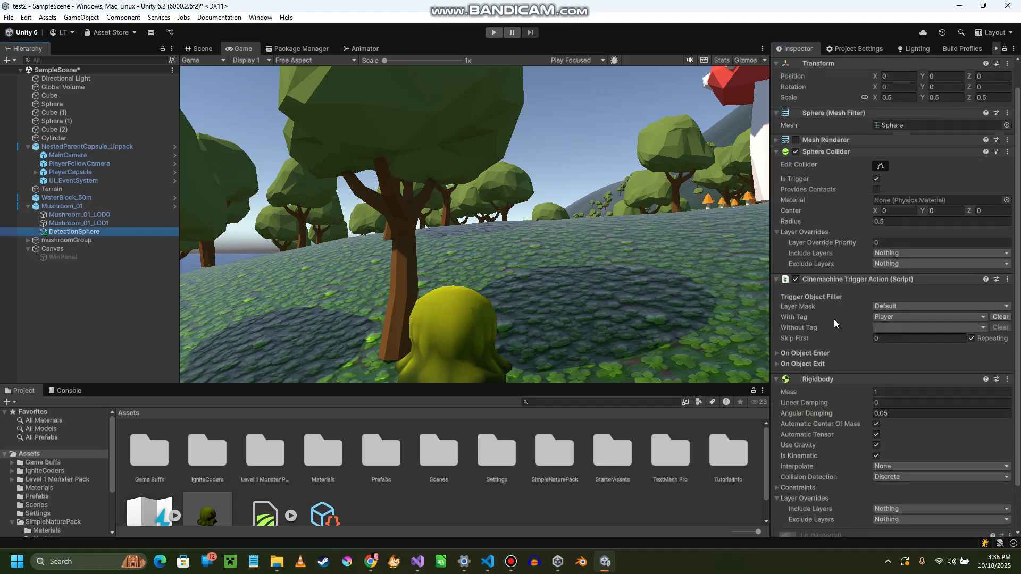
pyautogui.click(779, 353)
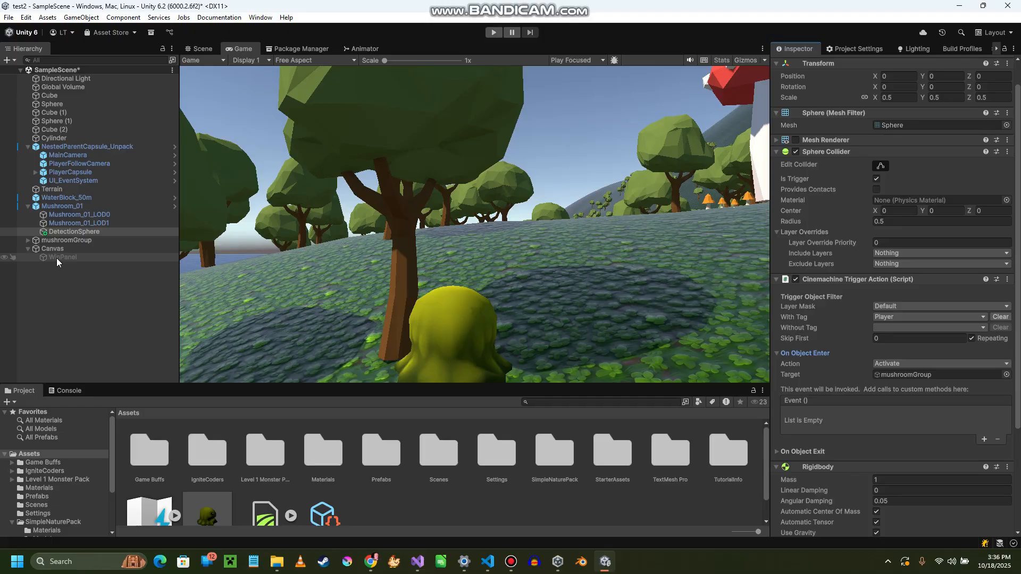
pyautogui.moveTo(57, 257); pyautogui.dragTo(923, 375)
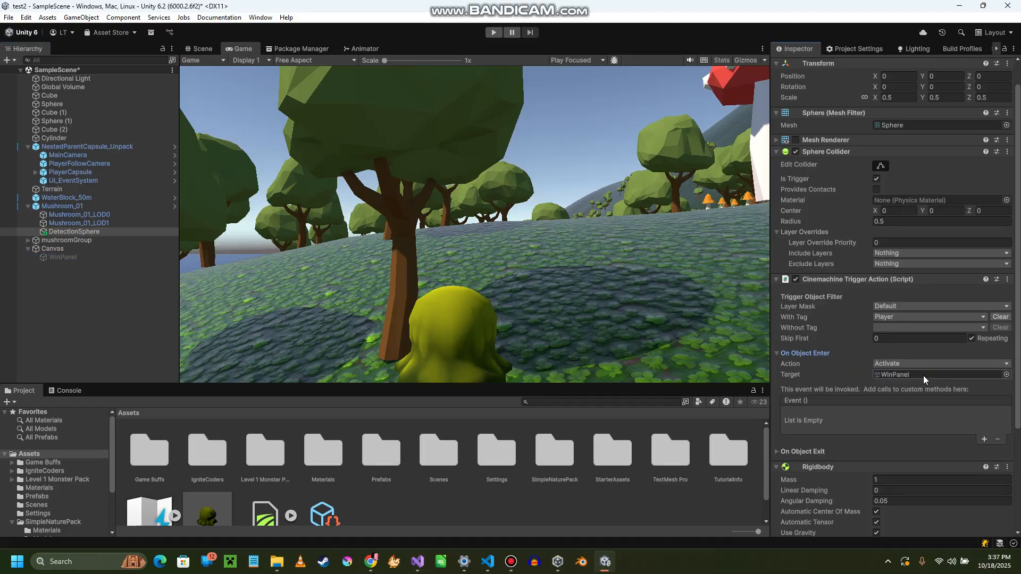
# - Play-test the scene by walking the player to the mushroom to check the win panel trigger, and stop play mode
pyautogui.click(491, 33)
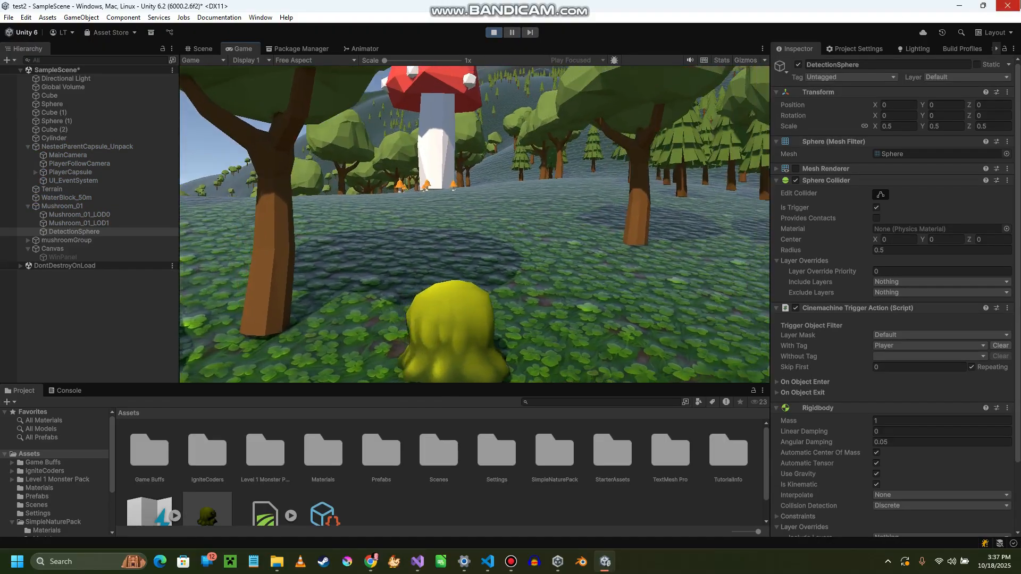
pyautogui.press('w')
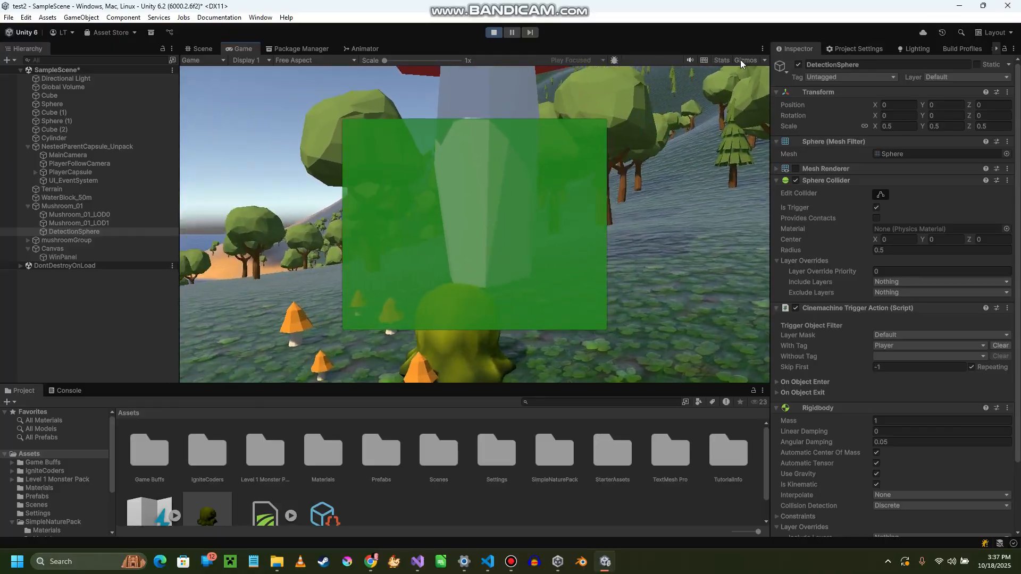
pyautogui.press('d')
pyautogui.press('w')
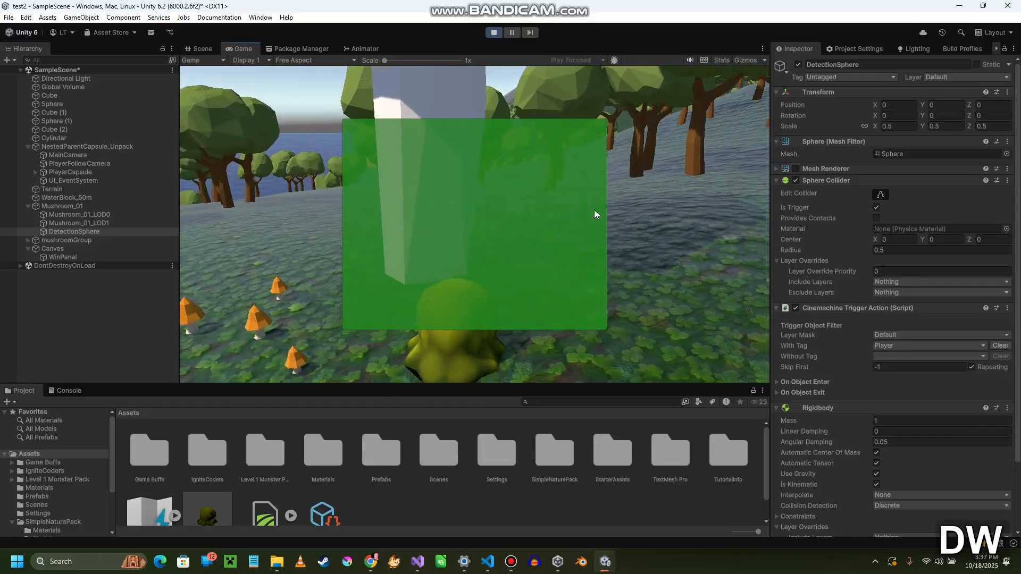
pyautogui.press('s')
pyautogui.press('a')
pyautogui.click(547, 232)
pyautogui.press('w')
pyautogui.press('d')
pyautogui.press('w')
pyautogui.press('d')
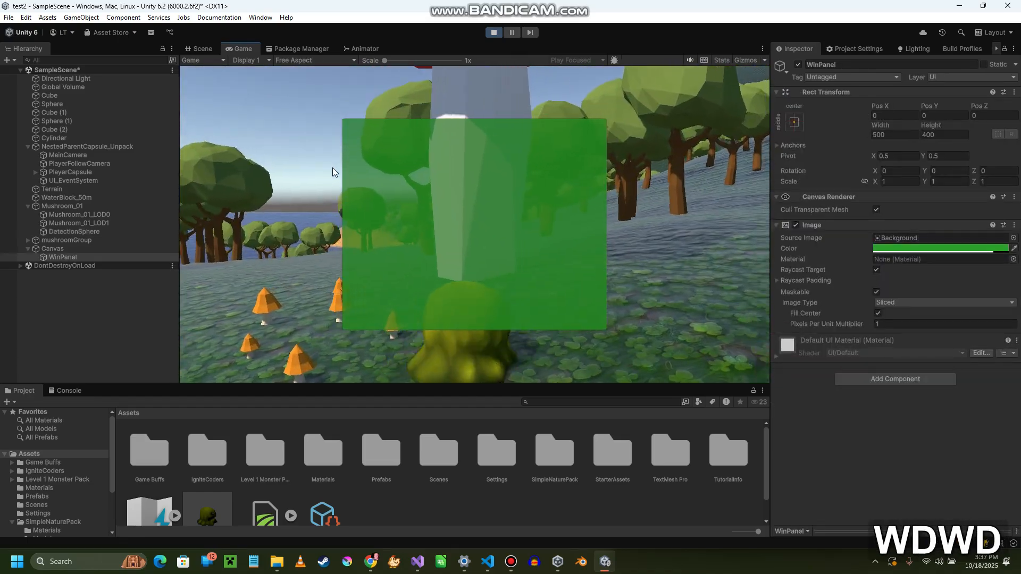
pyautogui.press('s')
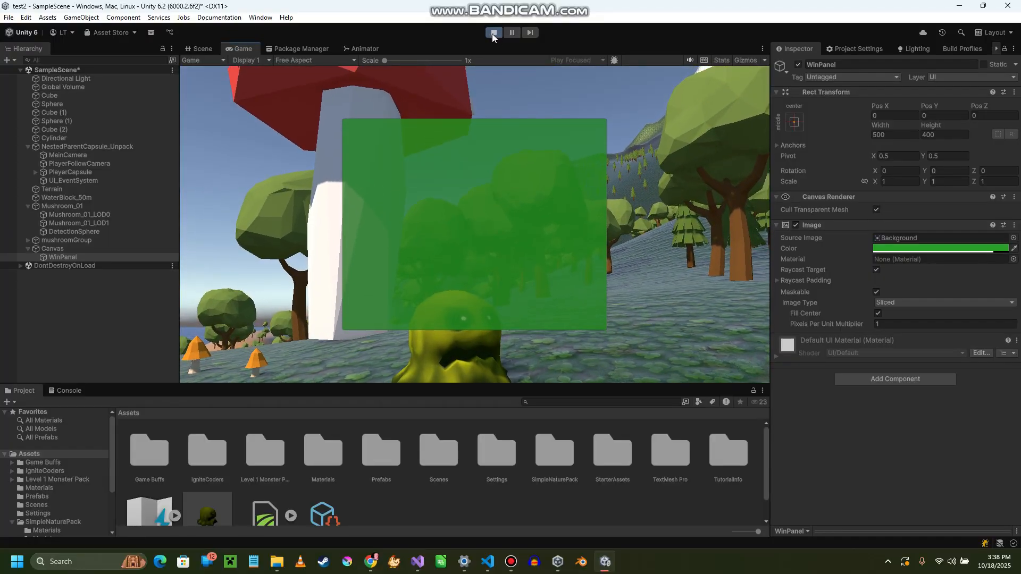
pyautogui.click(494, 31)
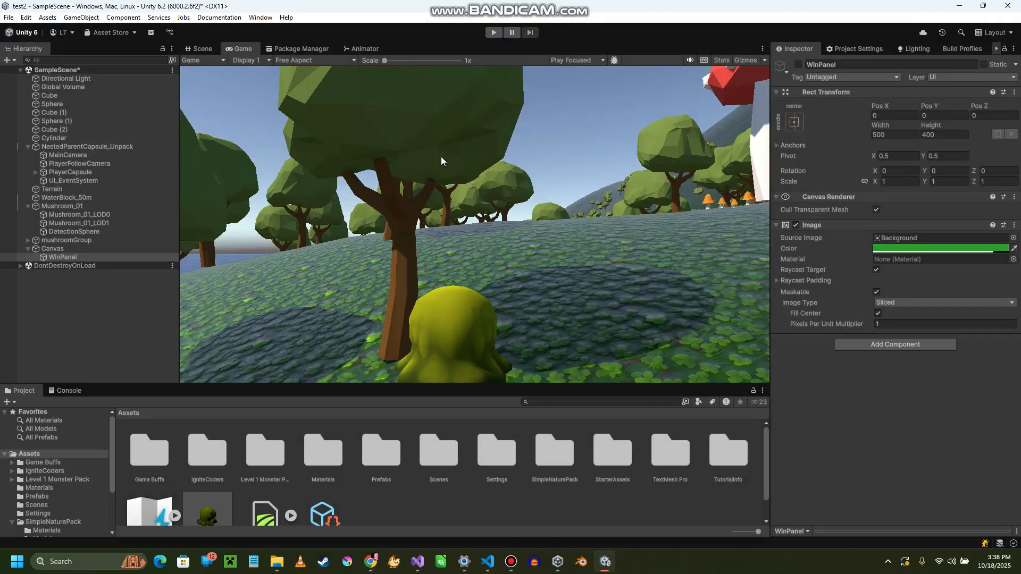
# - Reactivate WinPanel and add a TextMeshPro text element as its child
pyautogui.click(62, 257)
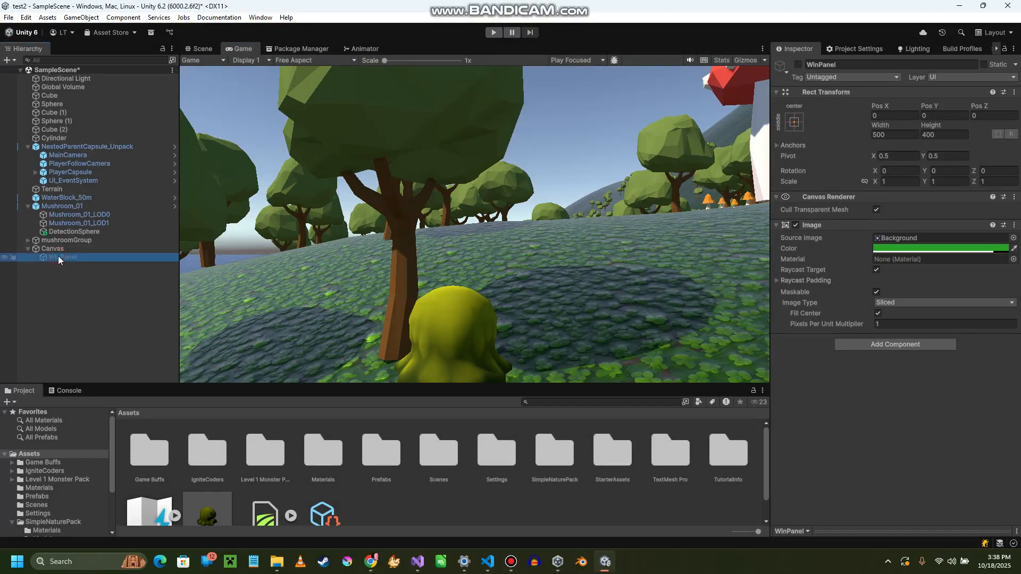
pyautogui.click(798, 65)
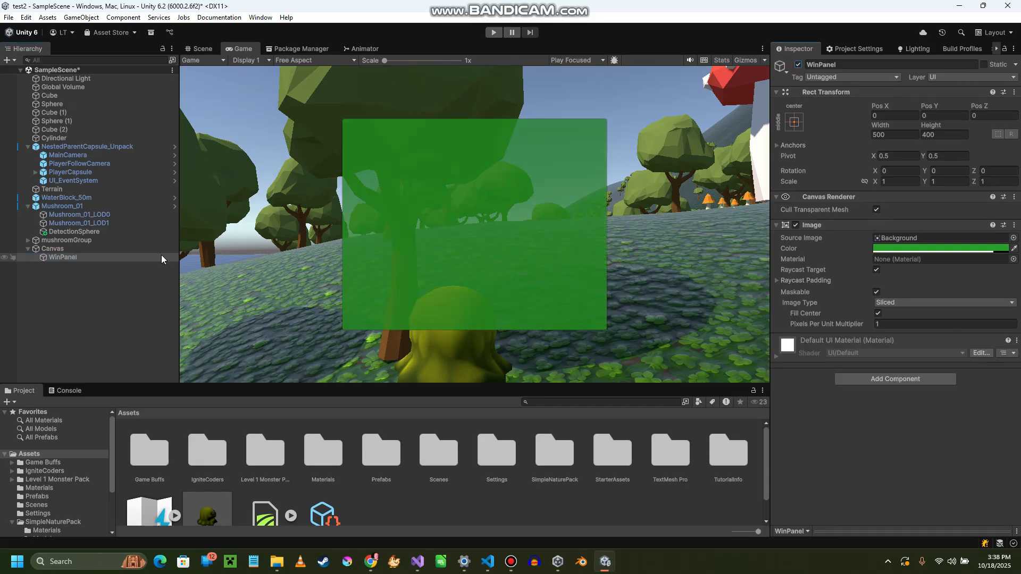
pyautogui.rightClick(59, 258)
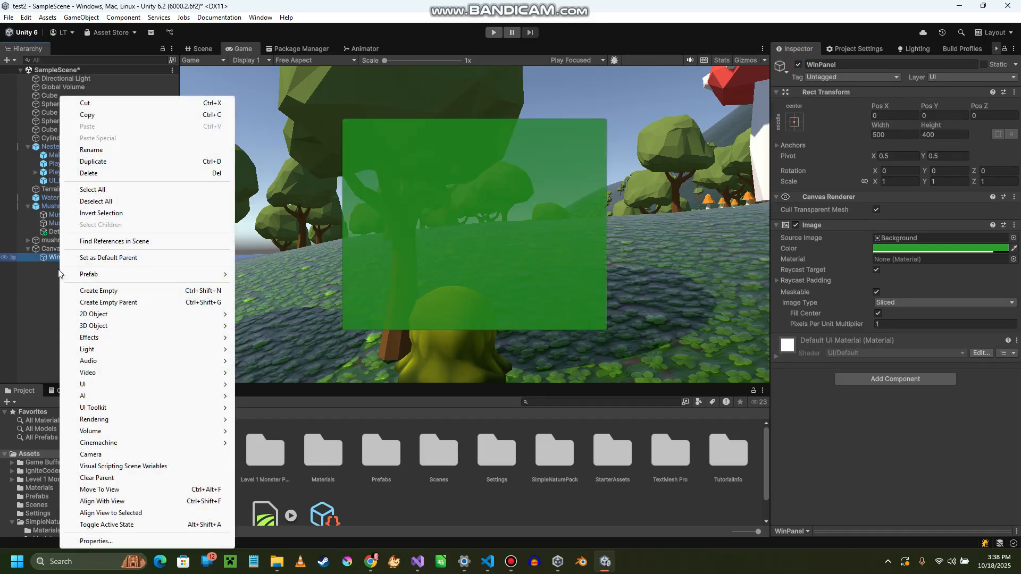
pyautogui.moveTo(103, 389)
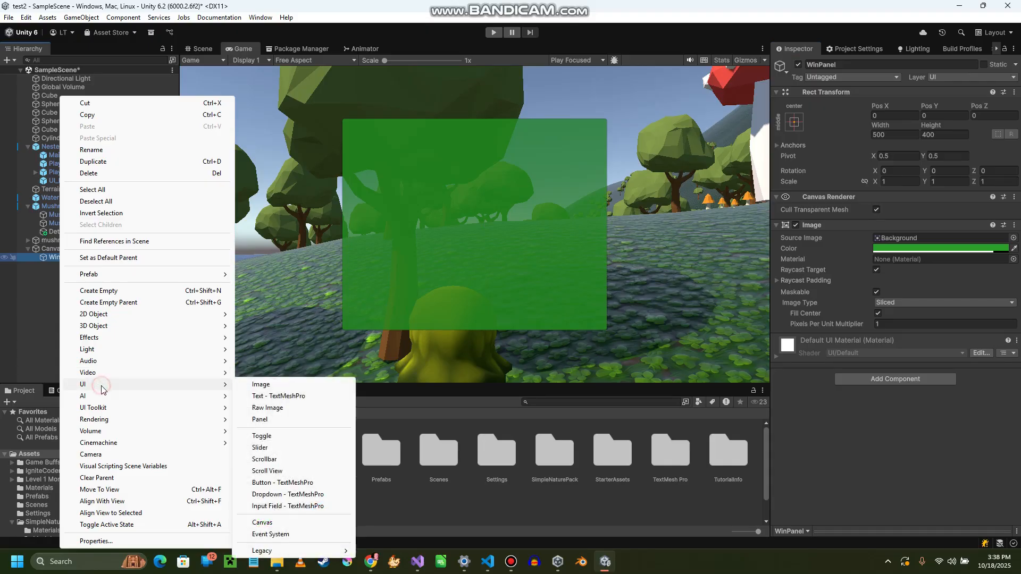
pyautogui.click(285, 396)
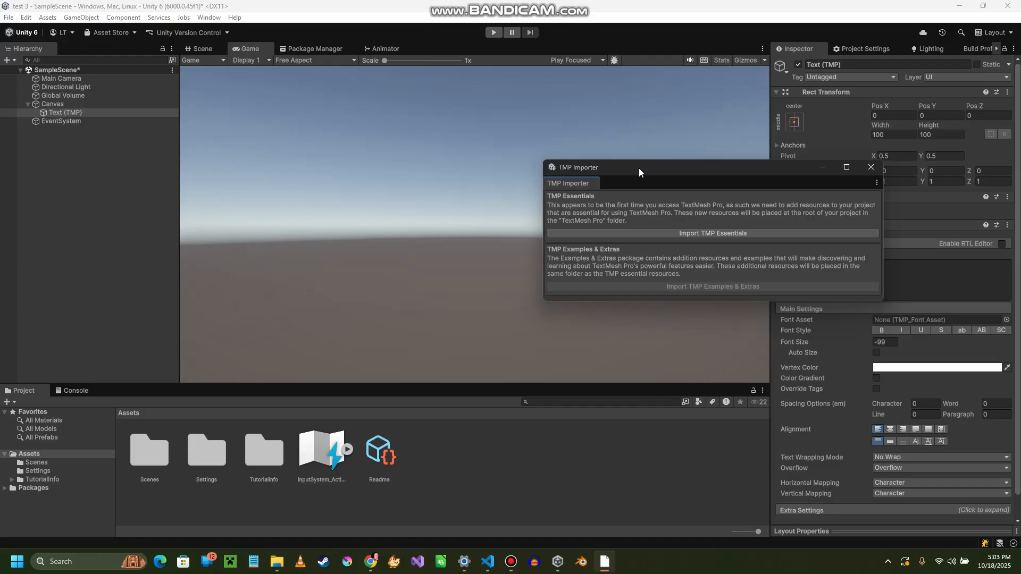
# - Import the TMP Essentials resources and close the TMP Importer
pyautogui.moveTo(639, 168); pyautogui.dragTo(498, 170)
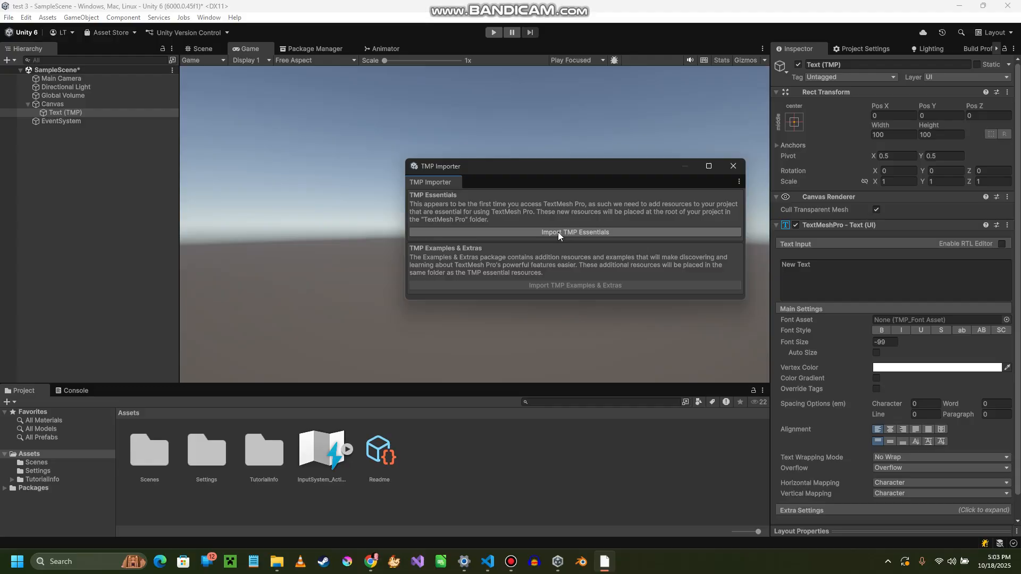
pyautogui.click(573, 231)
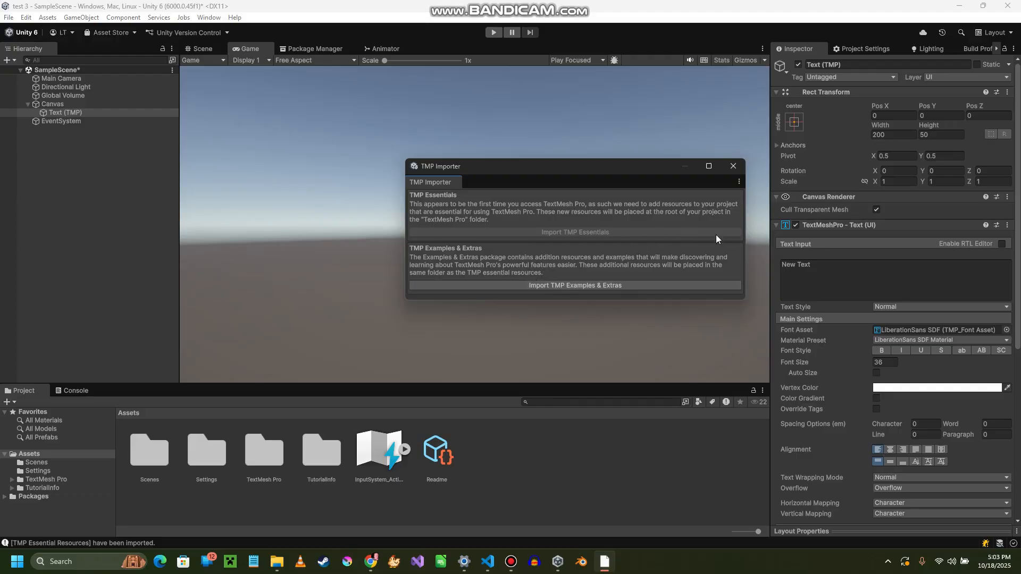
pyautogui.click(734, 166)
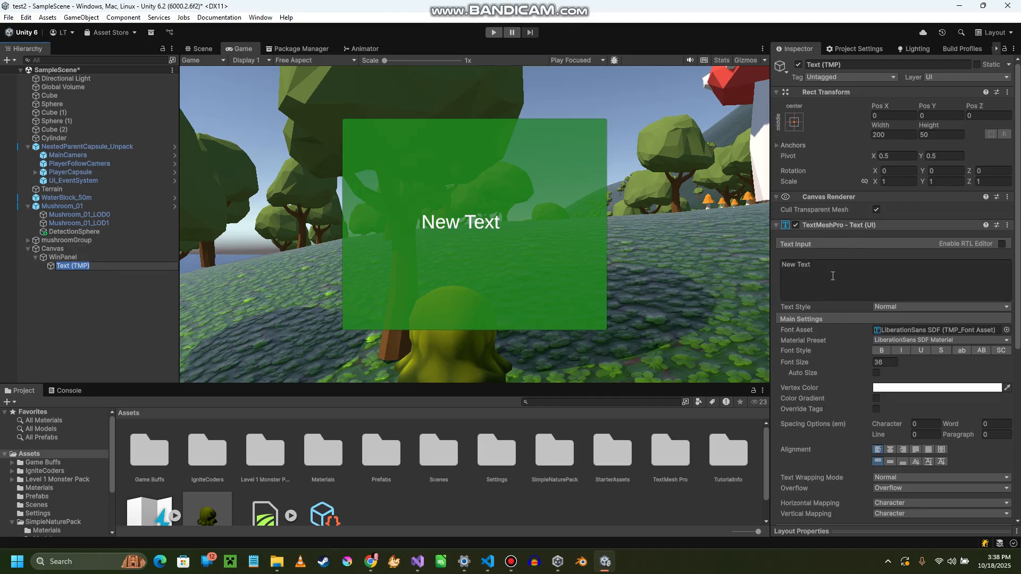
# - Replace the new text element's default content with "You Win"
pyautogui.click(851, 281)
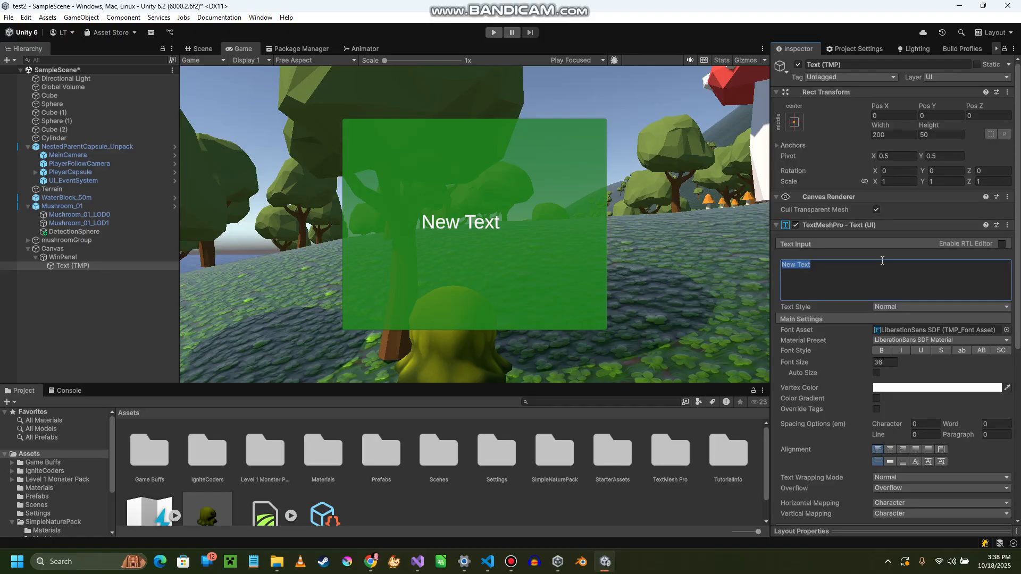
pyautogui.write('Y')
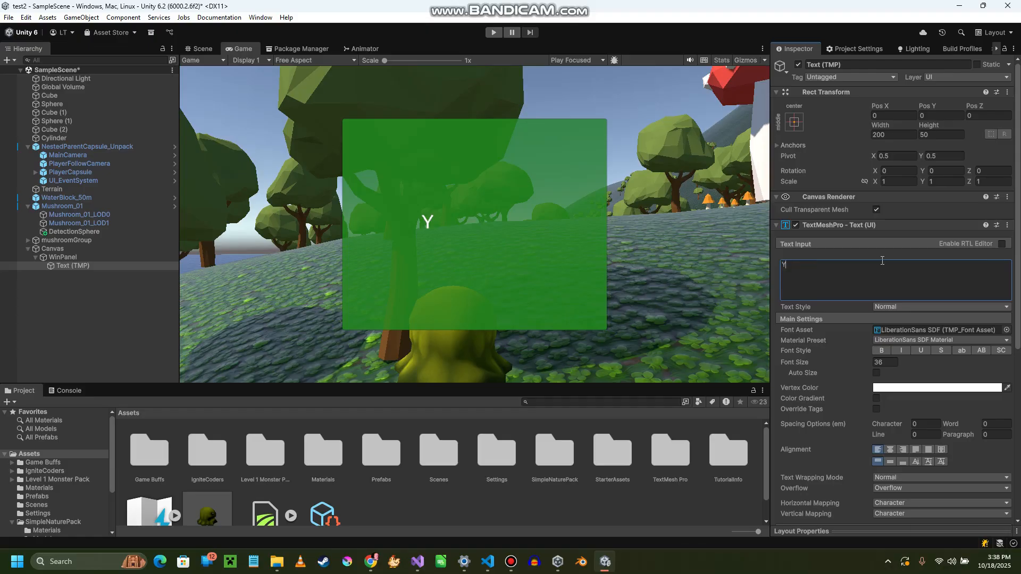
pyautogui.write('ou Win')
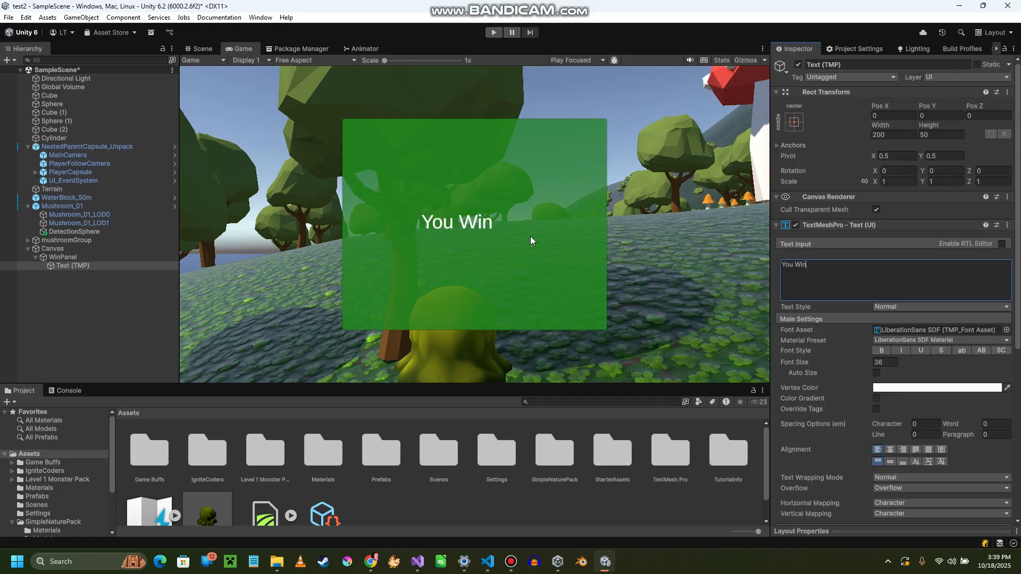
# - Append "congratulations" after "You Win" in the panel's text
pyautogui.click(889, 281)
pyautogui.write('congraa')
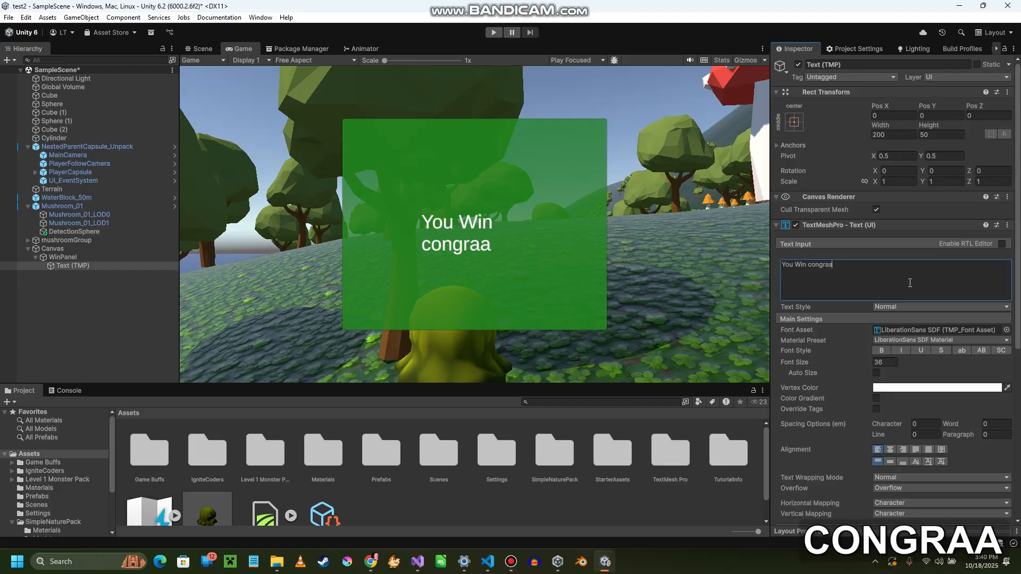
pyautogui.press('BackSpace')
pyautogui.write('tulations')
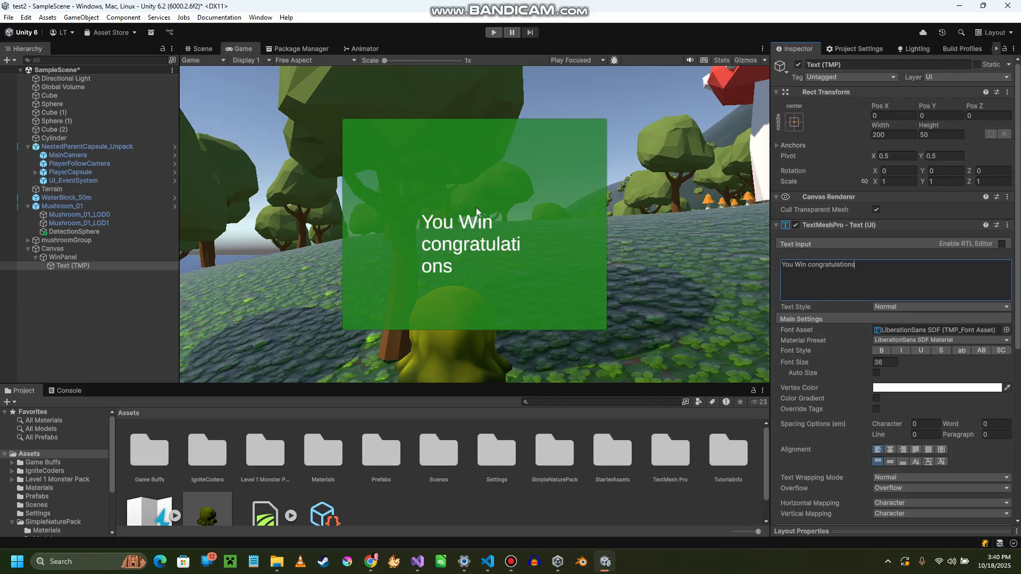
pyautogui.click(525, 251)
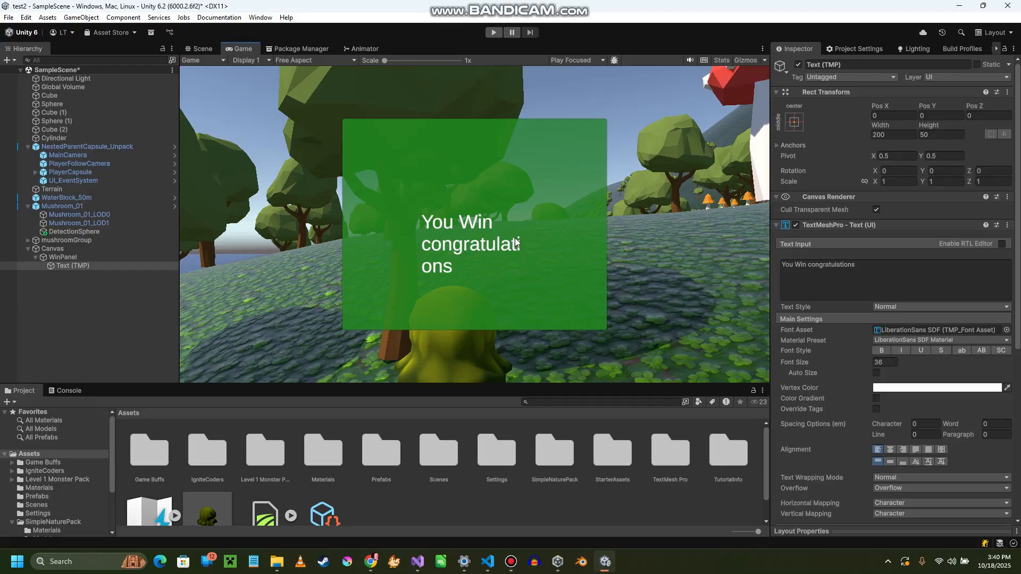
# - Set the Text (TMP) object's width to 500 and height to 400 to match the panel
pyautogui.click(65, 266)
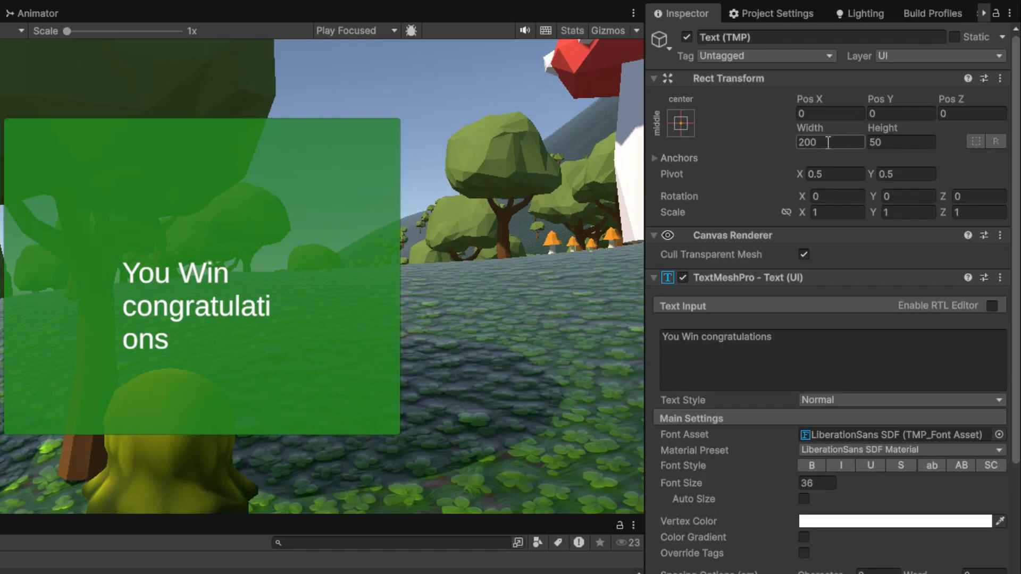
pyautogui.click(894, 142)
pyautogui.rightClick(895, 142)
pyautogui.click(831, 142)
pyautogui.write('500')
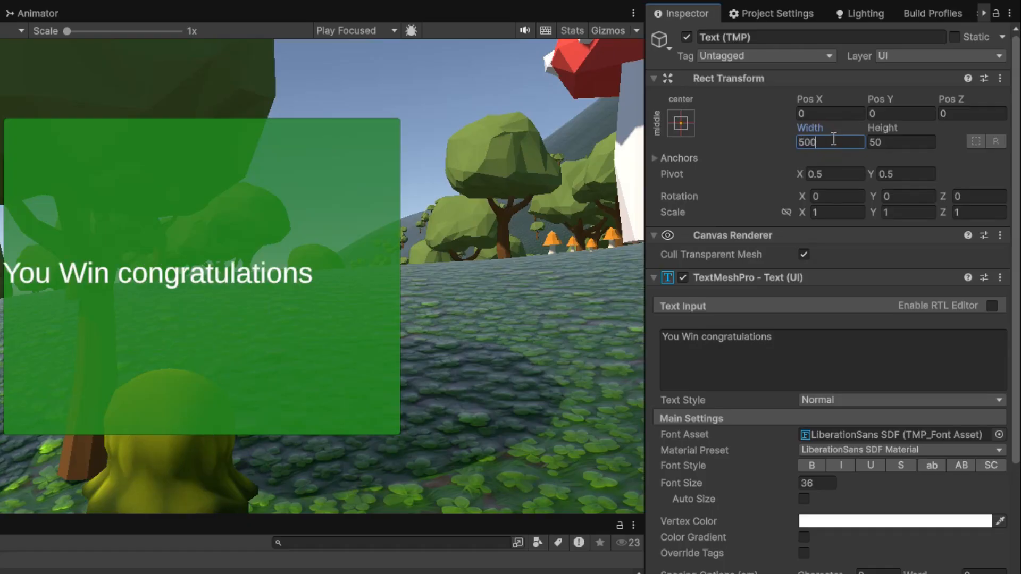
pyautogui.click(906, 142)
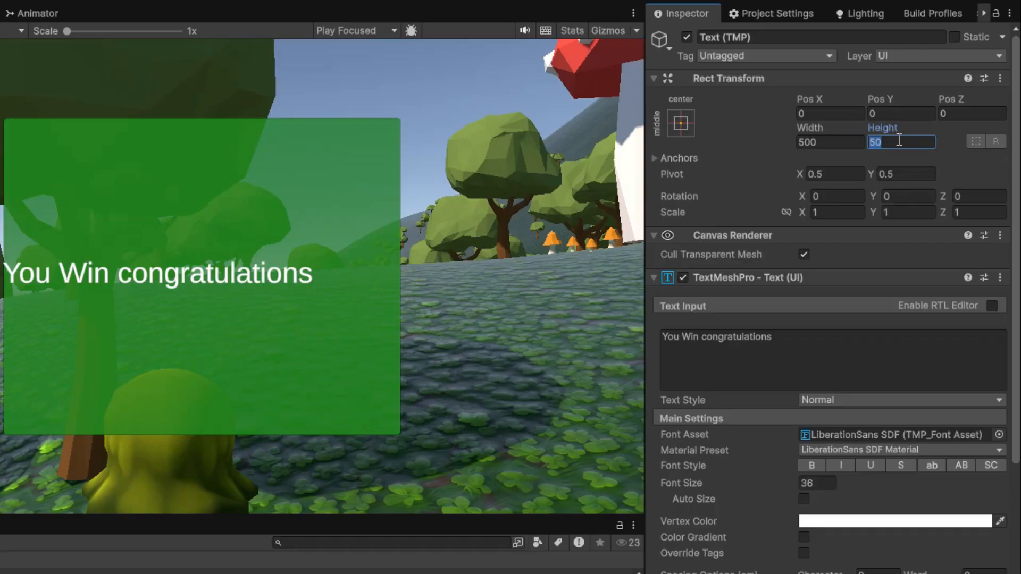
pyautogui.write('400')
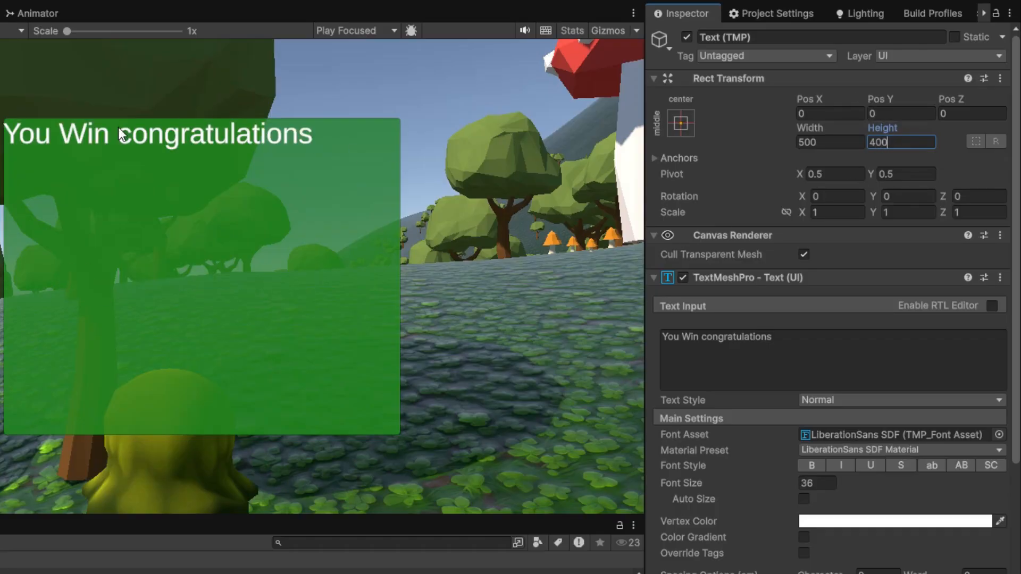
# - Copy the whole message "You Win congratulations" and paste six more copies after it to fill the text area
pyautogui.click(913, 364)
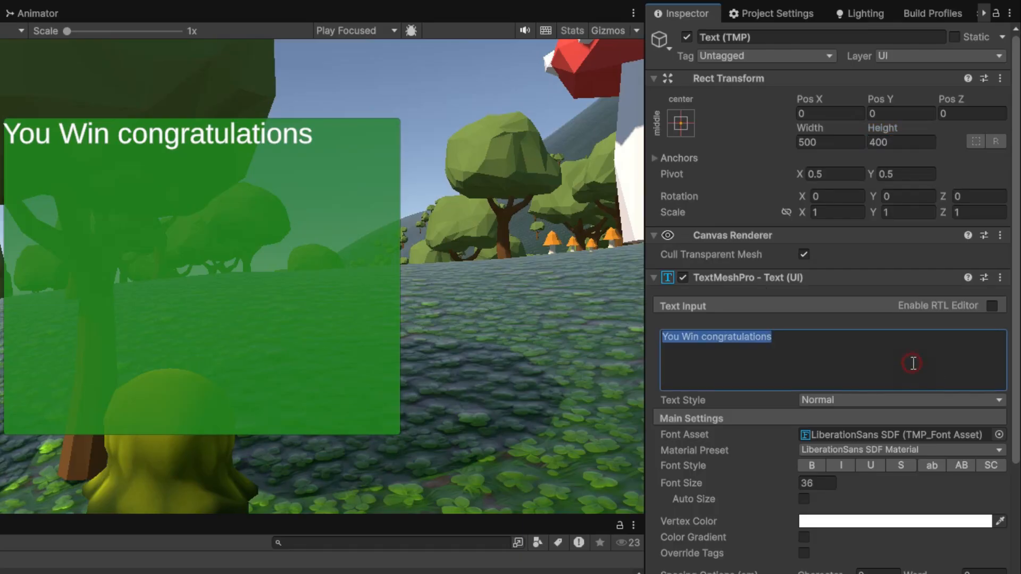
pyautogui.hotkey('ctrl', 'c')
pyautogui.click(913, 364)
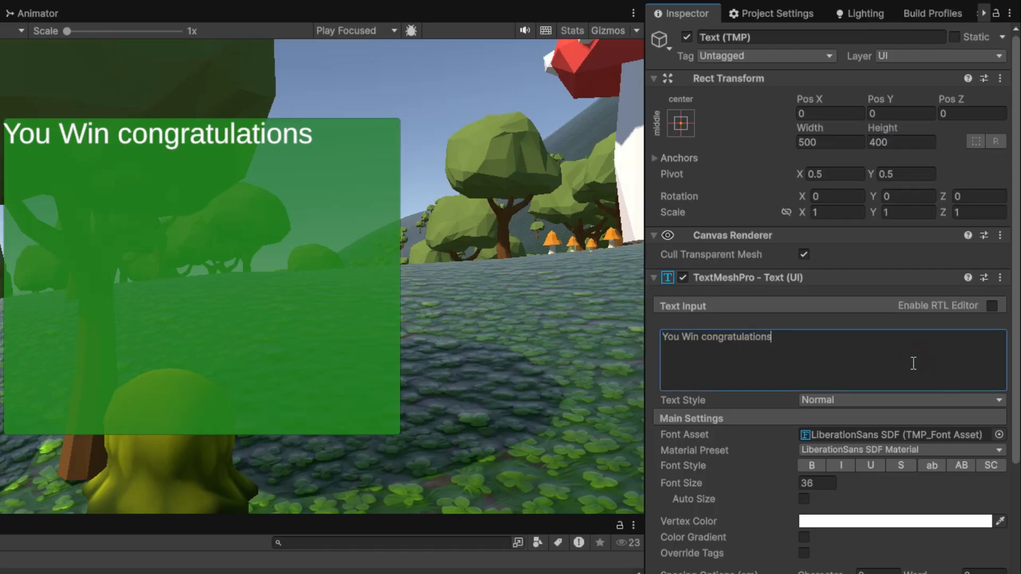
pyautogui.hotkey('ctrl', 'v')
pyautogui.hotkey('ctrl', 'v')
pyautogui.hotkey('ctrl', 'v')
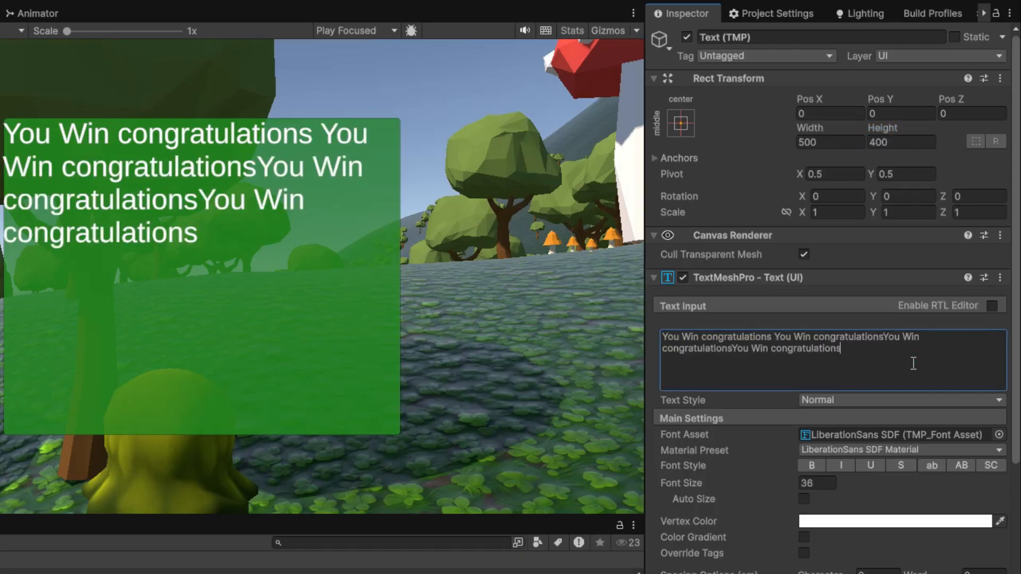
pyautogui.hotkey('ctrl', 'v')
pyautogui.hotkey('ctrl', 'v')
pyautogui.hotkey('ctrl', 'v')
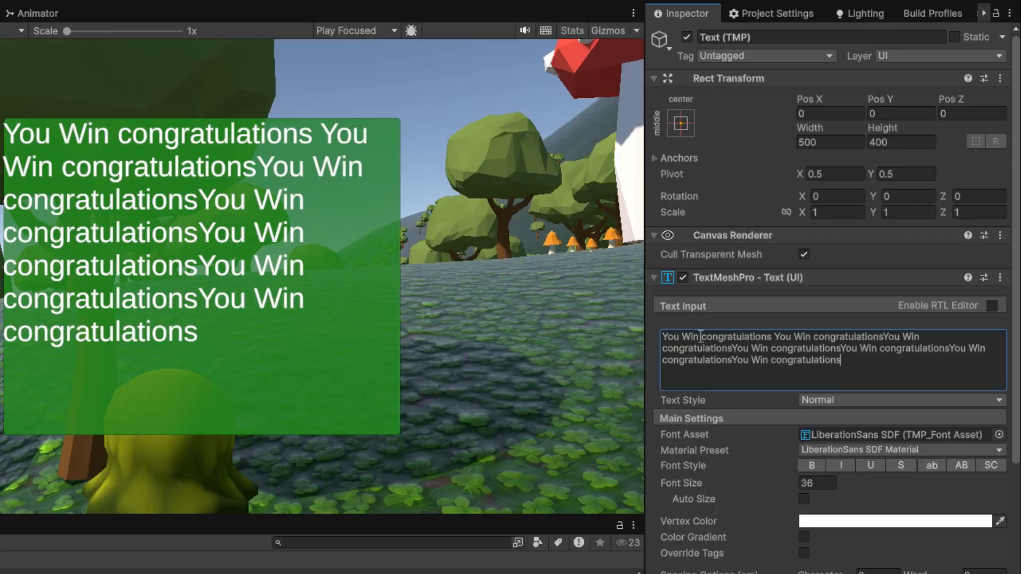
# - Delete everything after "You Win" from the panel's text
pyautogui.moveTo(699, 336); pyautogui.dragTo(927, 383)
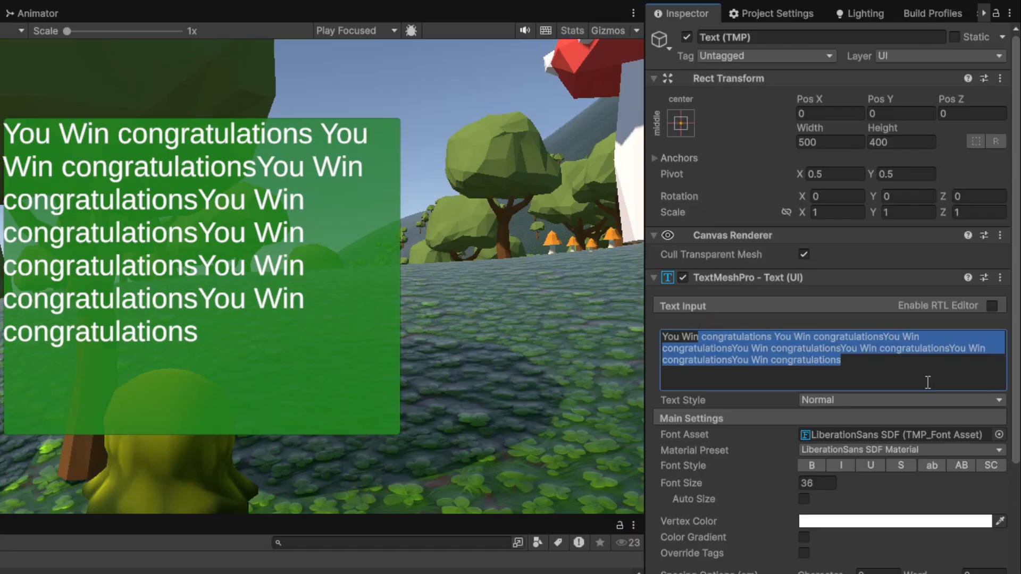
pyautogui.press('BackSpace')
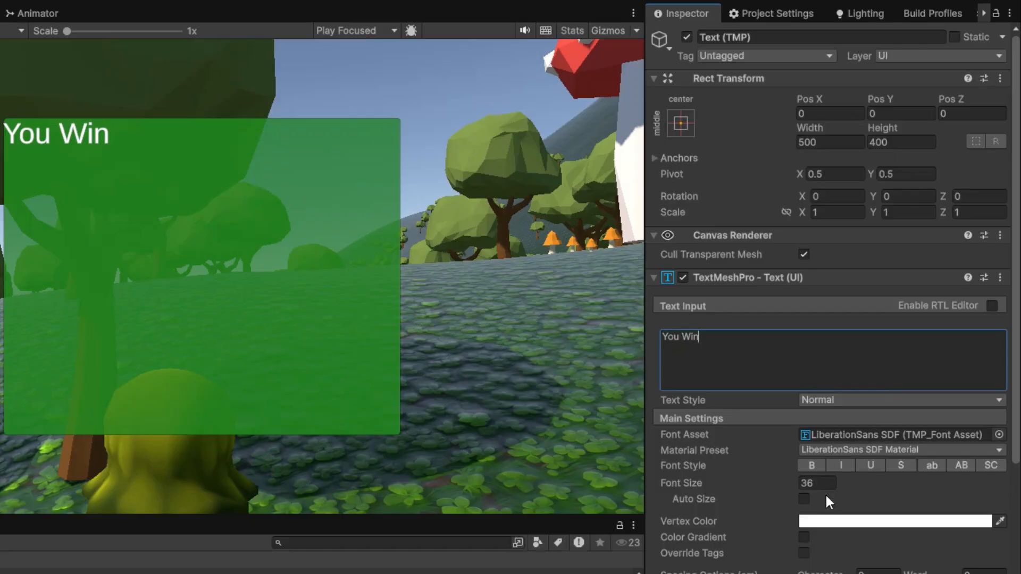
pyautogui.scroll(-3, 826, 497)
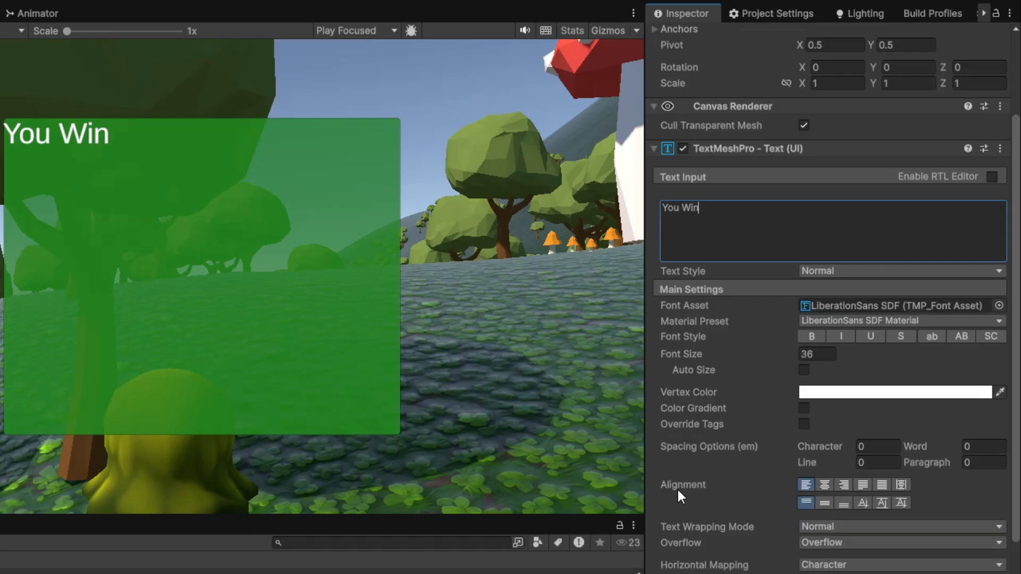
# - Try the right and bottom alignments on the "You Win" text, and center it horizontally and vertically in the panel
pyautogui.click(824, 485)
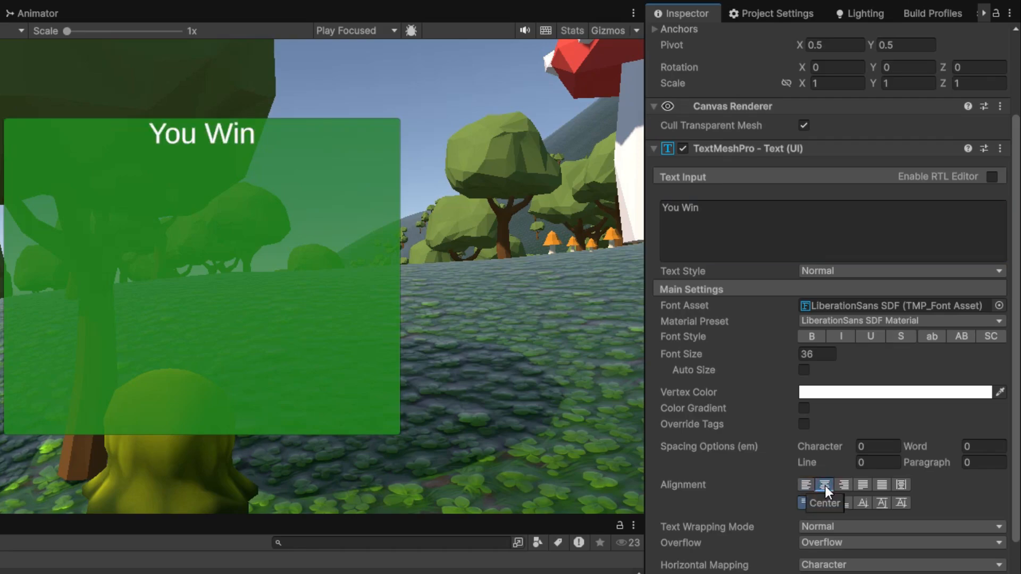
pyautogui.click(844, 485)
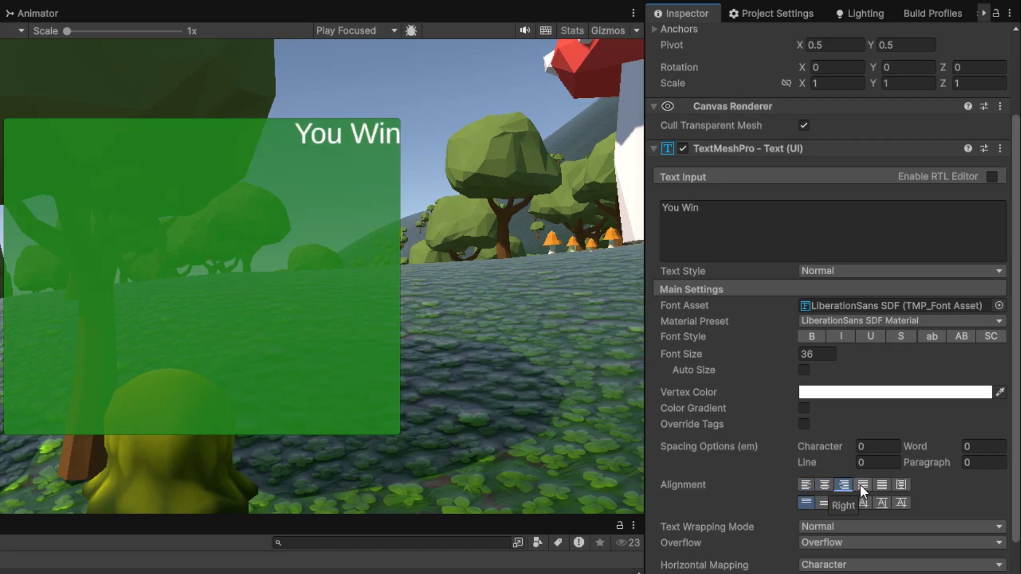
pyautogui.click(825, 485)
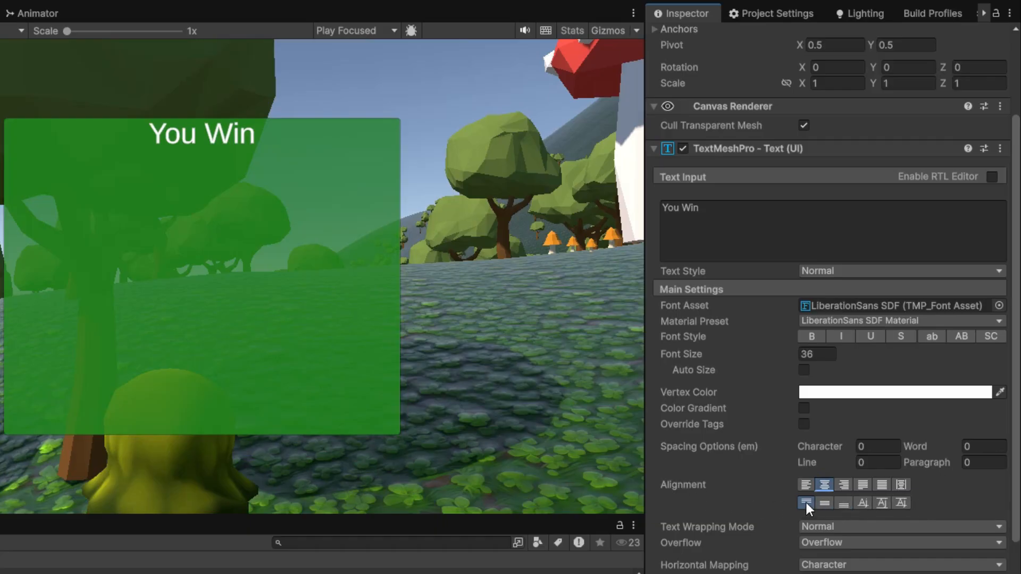
pyautogui.click(824, 504)
pyautogui.click(842, 503)
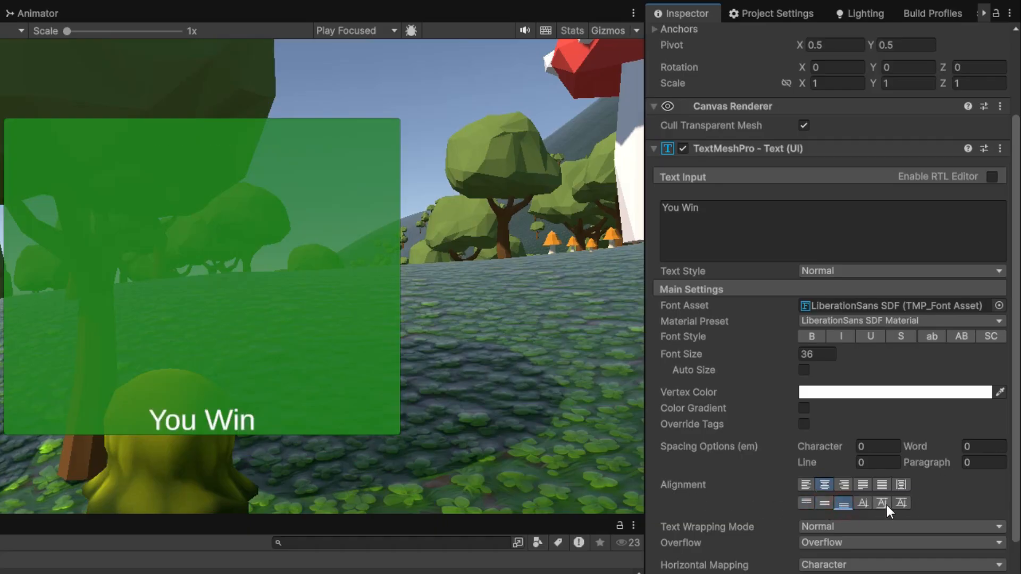
pyautogui.click(824, 504)
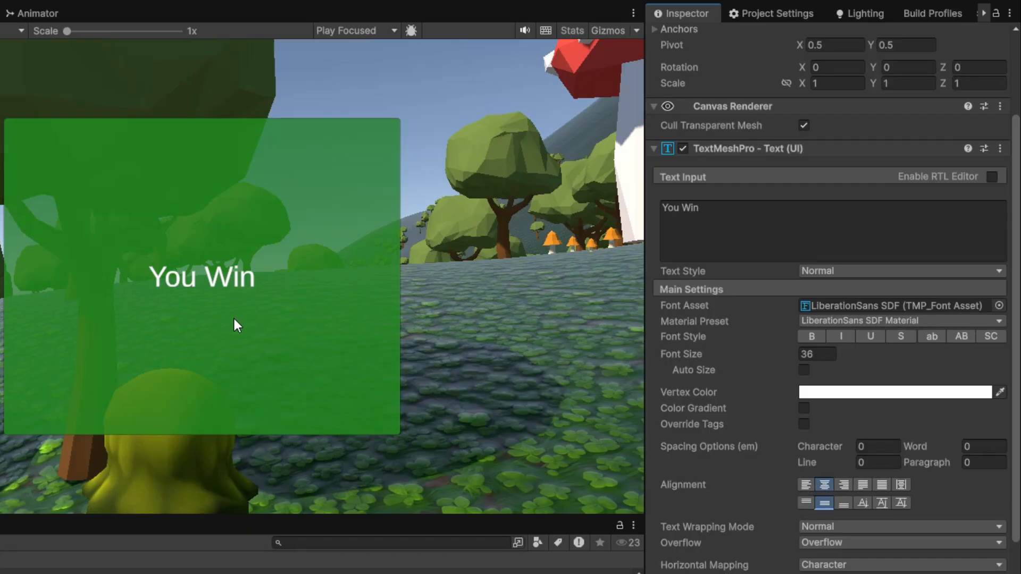
# - Append an exclamation mark to the "You Win" text and deactivate the WinPanel object
pyautogui.click(765, 211)
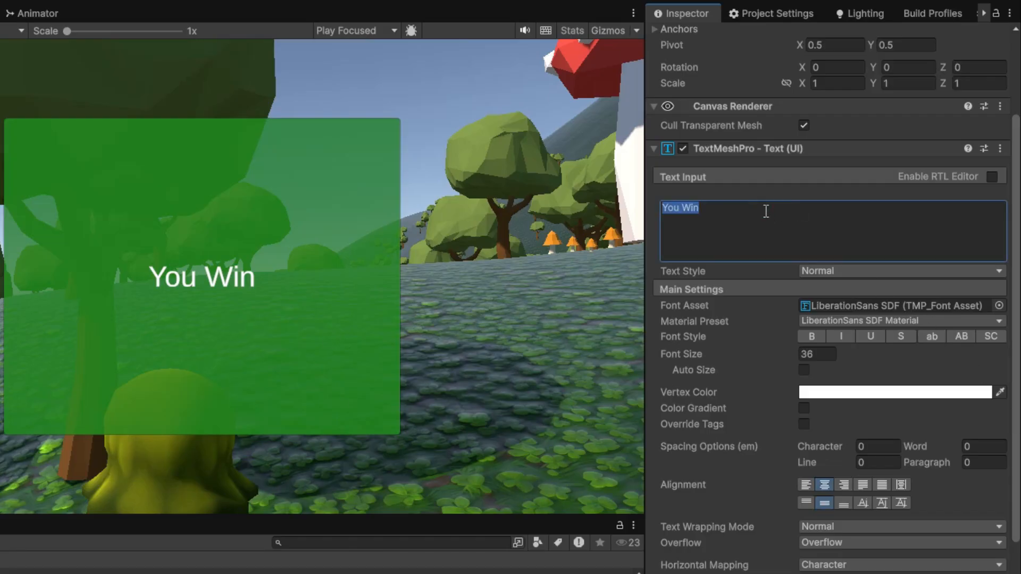
pyautogui.click(766, 211)
pyautogui.write('!')
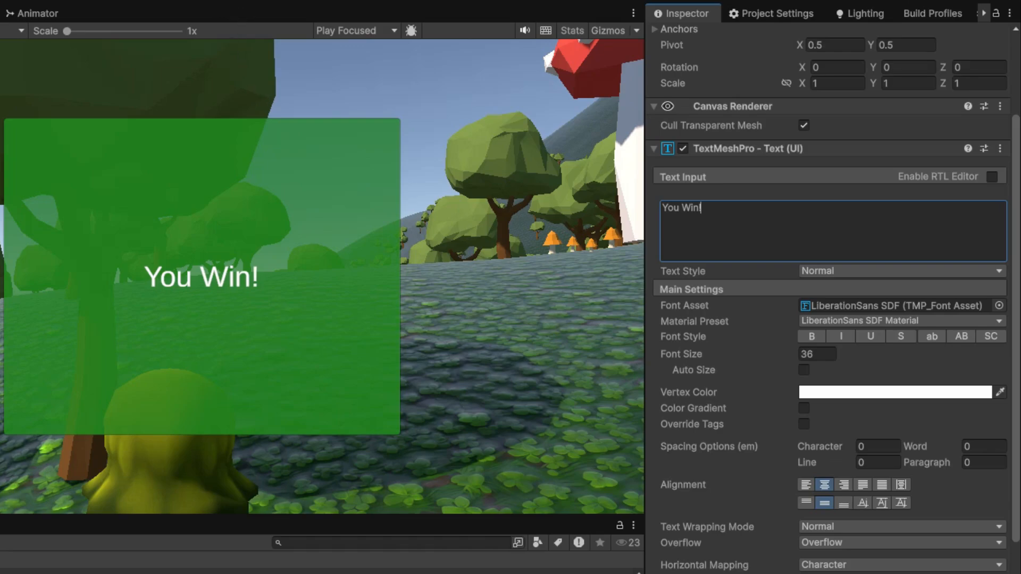
pyautogui.click(1, 160)
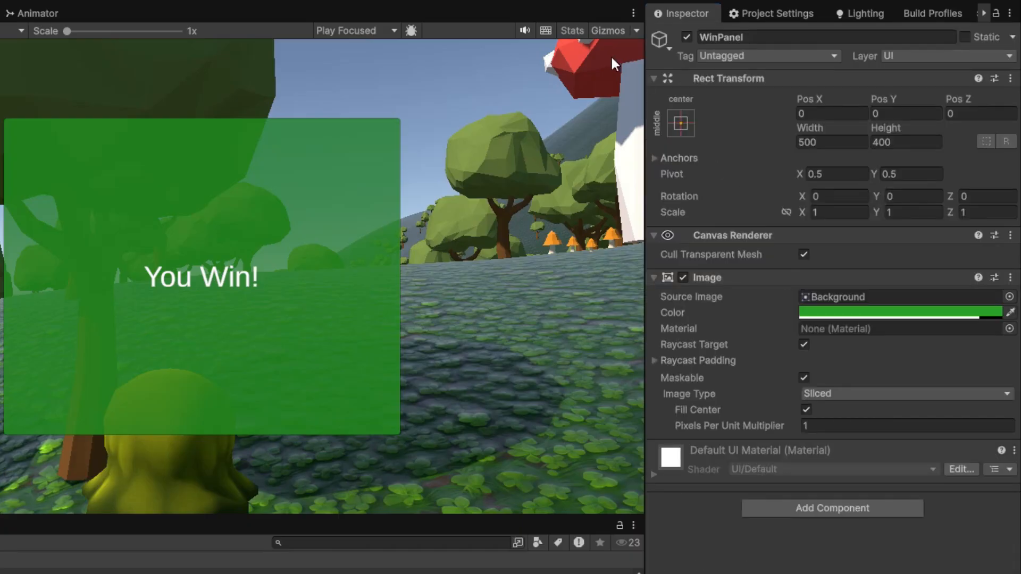
pyautogui.click(686, 37)
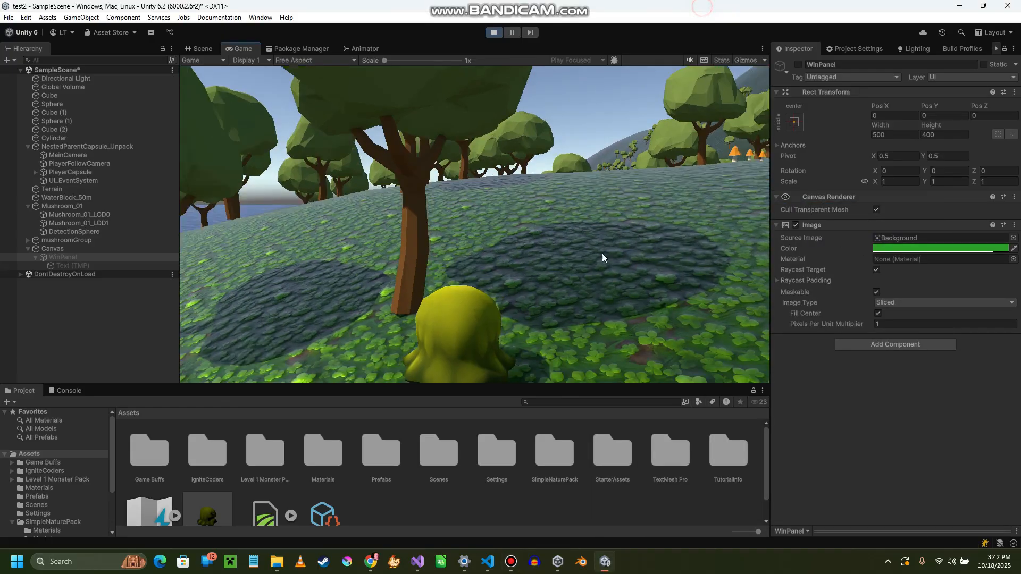
# - Playtest the win trigger by running the character to the giant red mushroom and moving around it, and exit play mode
pyautogui.press('w')
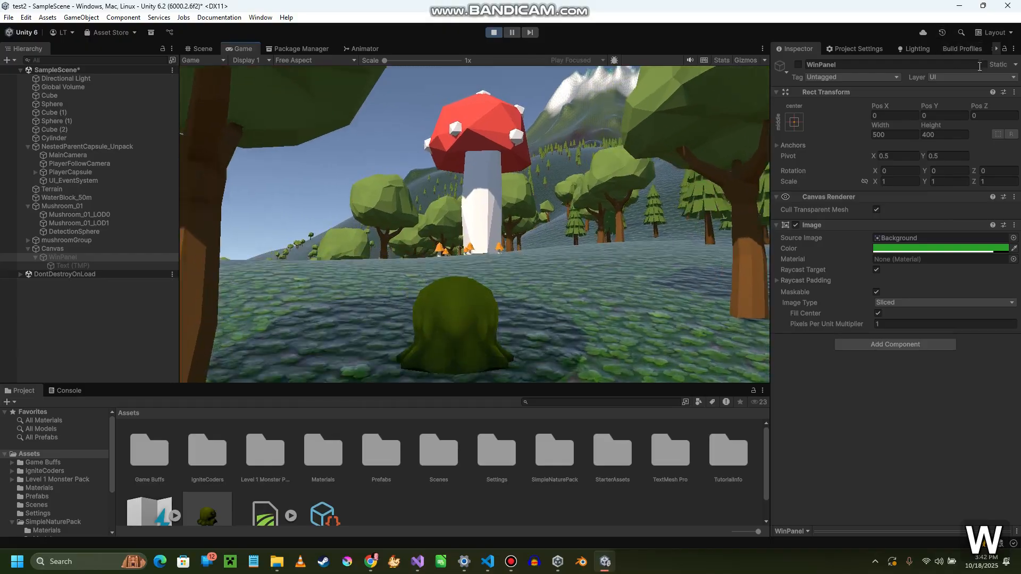
pyautogui.press('shift')
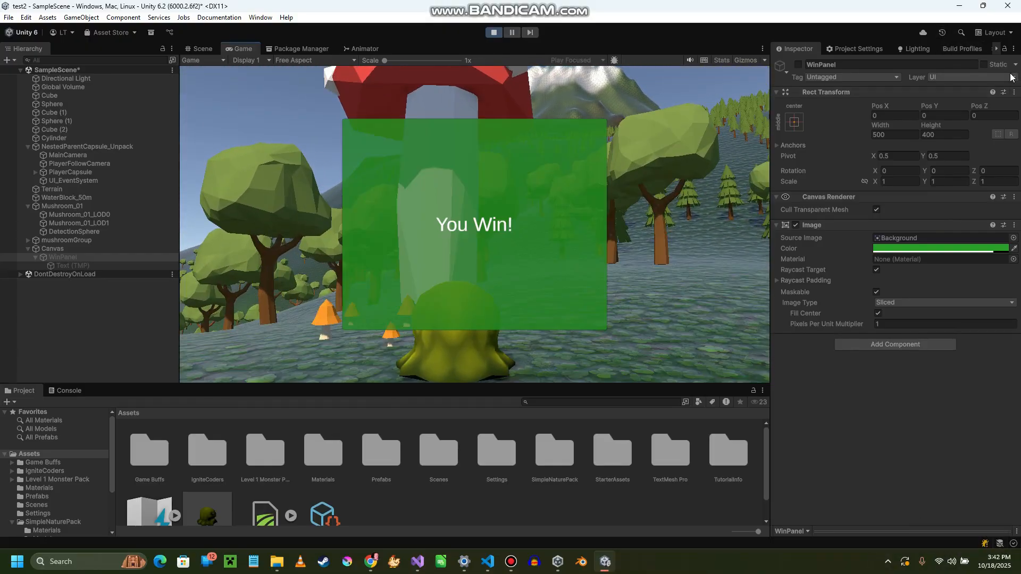
pyautogui.press('d')
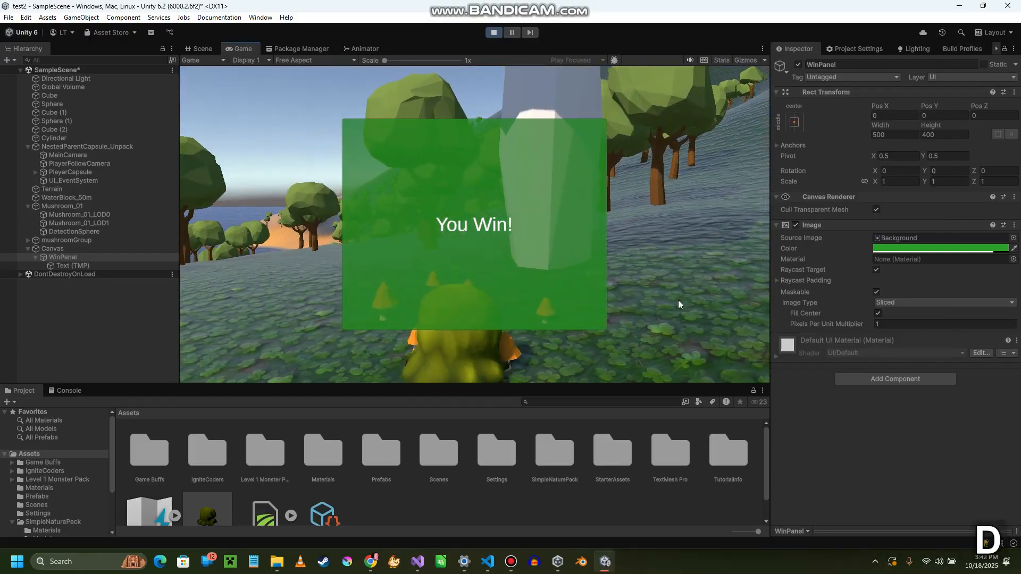
pyautogui.press('s')
pyautogui.press('d')
pyautogui.press('w')
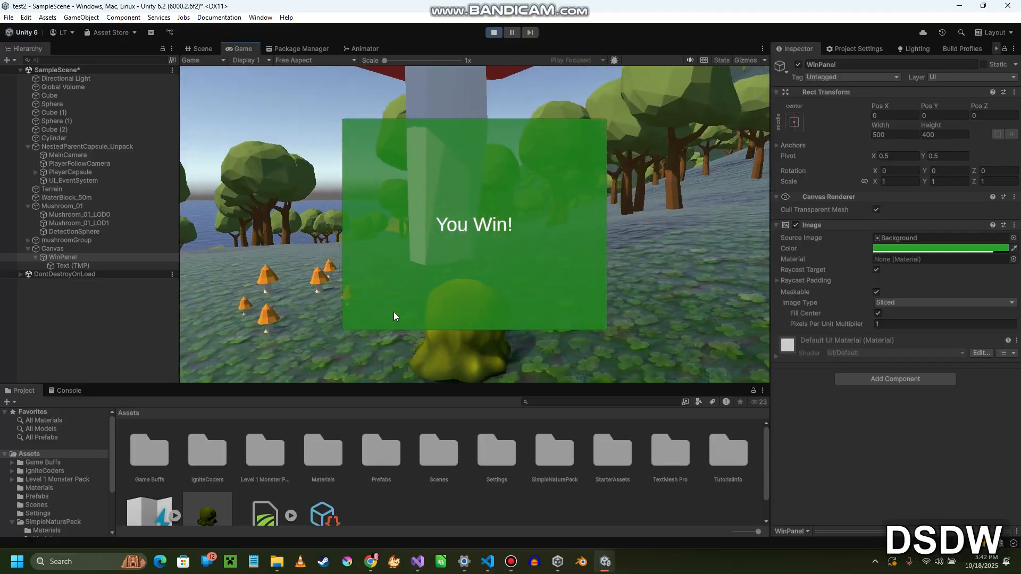
pyautogui.press('a')
pyautogui.press('w')
pyautogui.press('d')
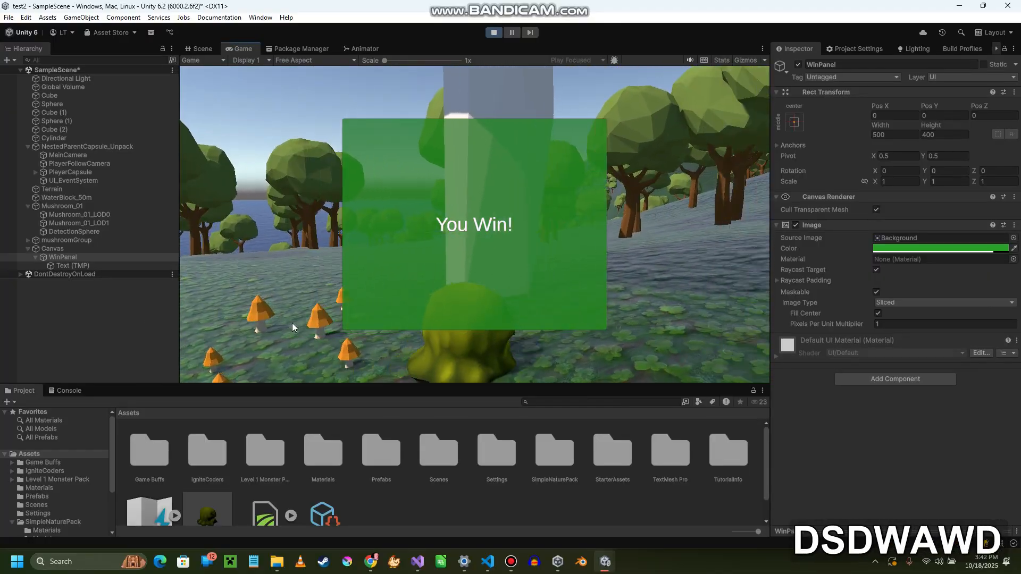
pyautogui.press('w')
pyautogui.press('s')
pyautogui.press('d')
pyautogui.press('a')
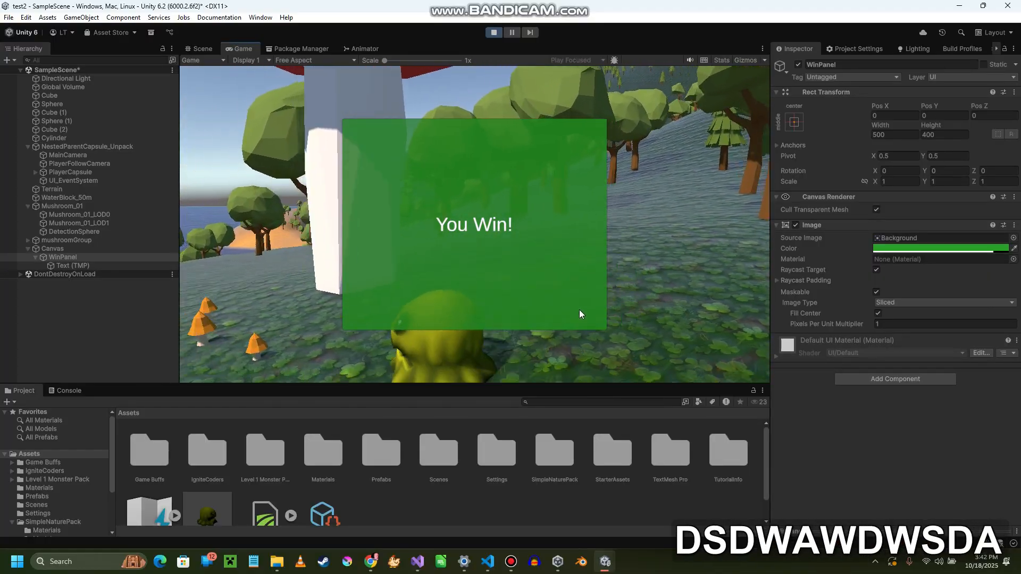
pyautogui.press('w')
pyautogui.press('a')
pyautogui.press('w')
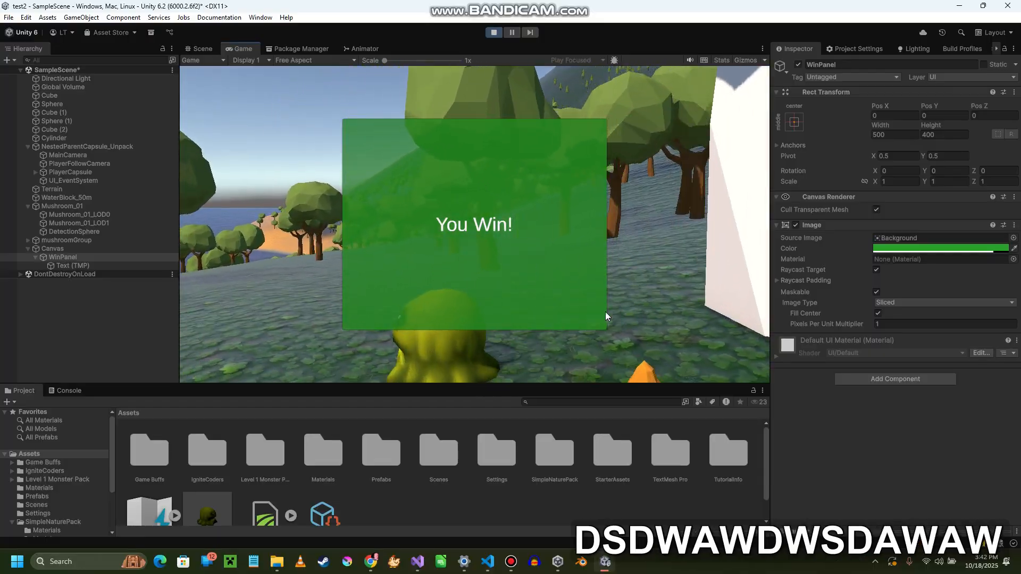
pyautogui.click(605, 312)
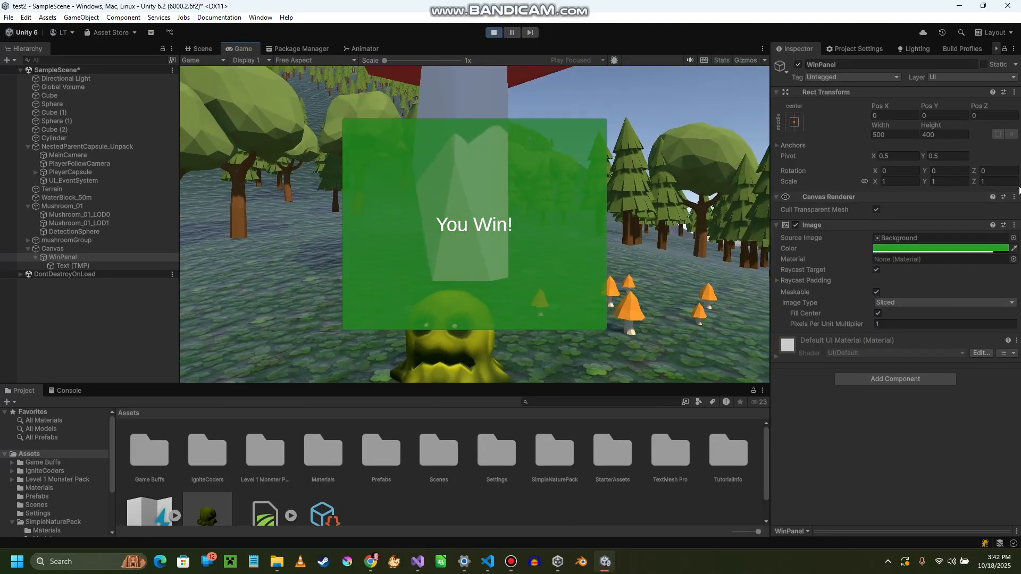
pyautogui.press('Escape')
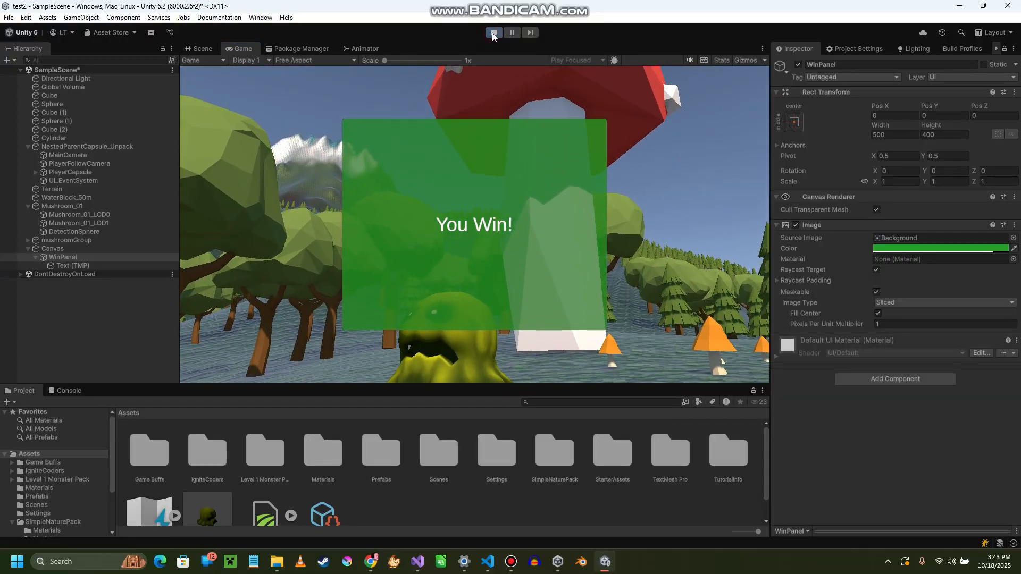
pyautogui.click(492, 33)
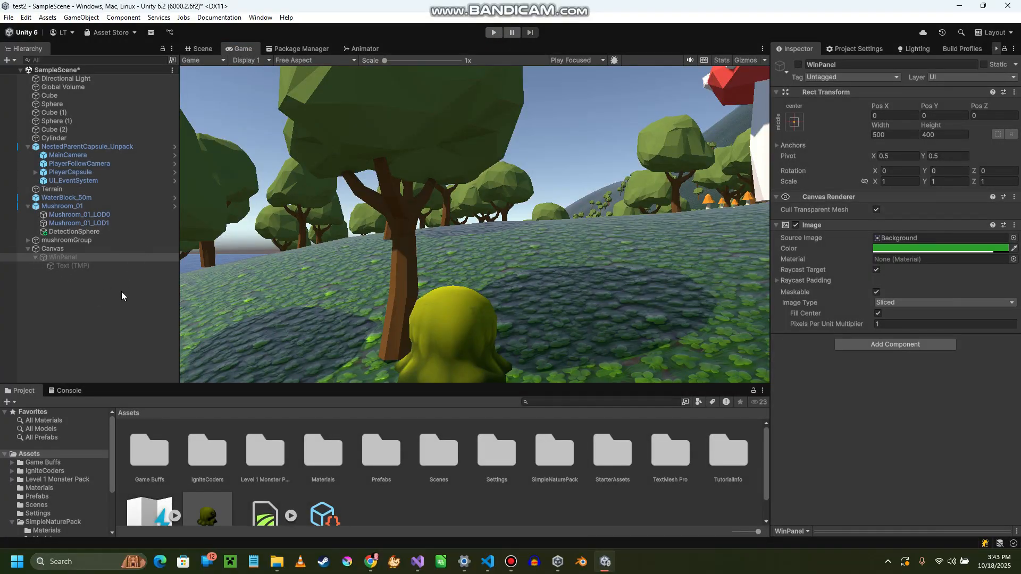
# - Reactivate the WinPanel object and add a TextMeshPro button as its child
pyautogui.click(53, 258)
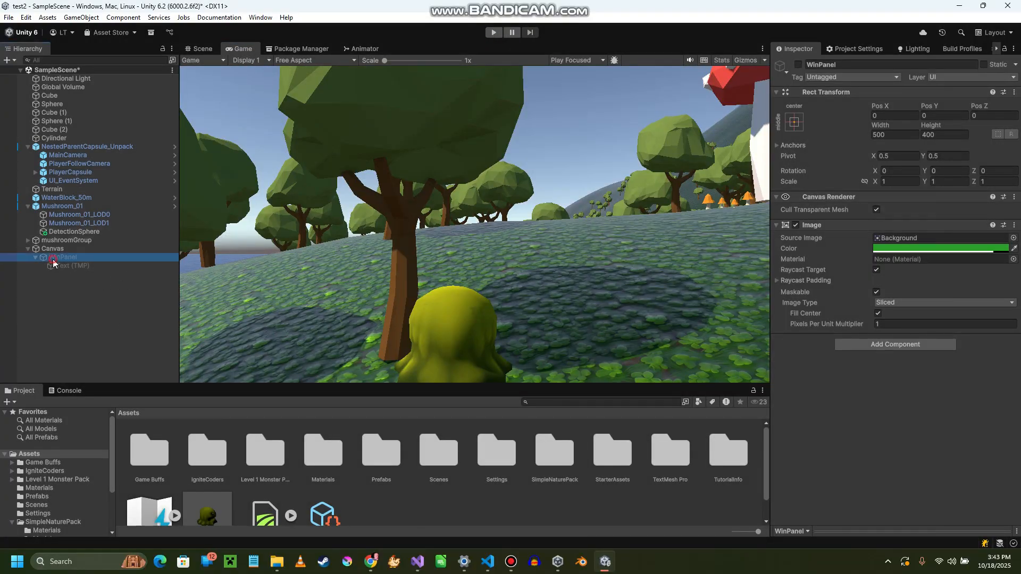
pyautogui.click(798, 64)
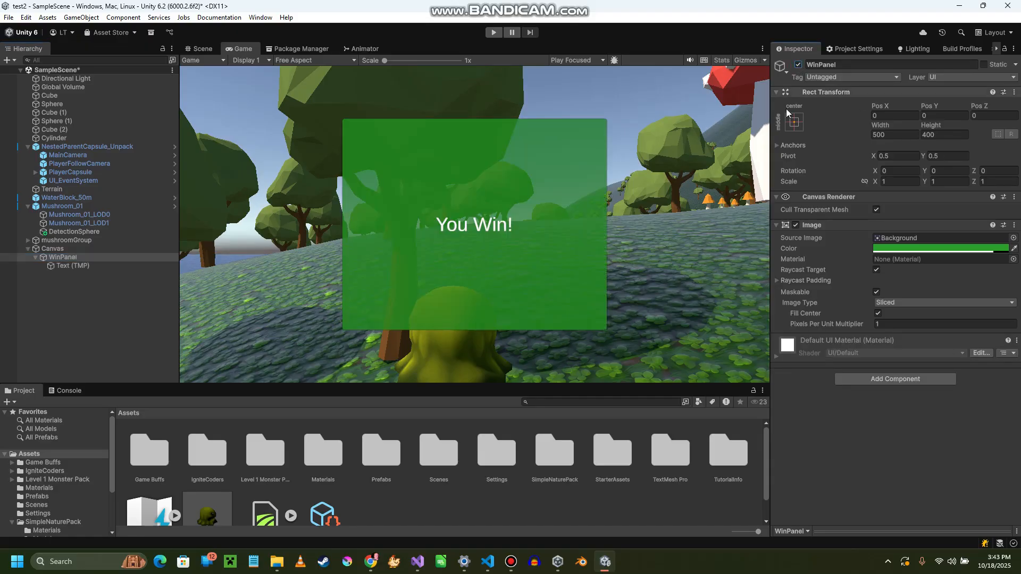
pyautogui.rightClick(65, 259)
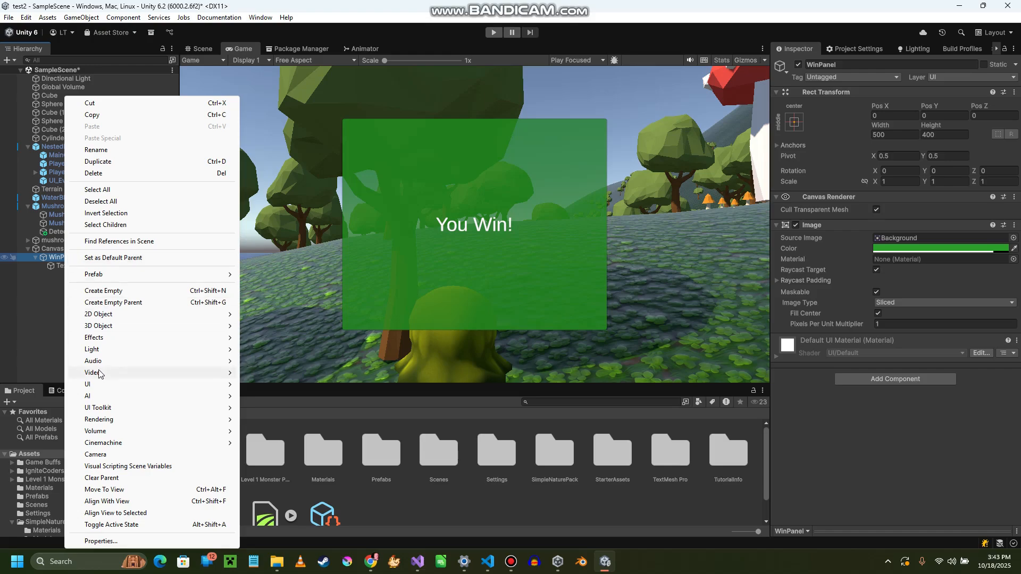
pyautogui.moveTo(99, 385)
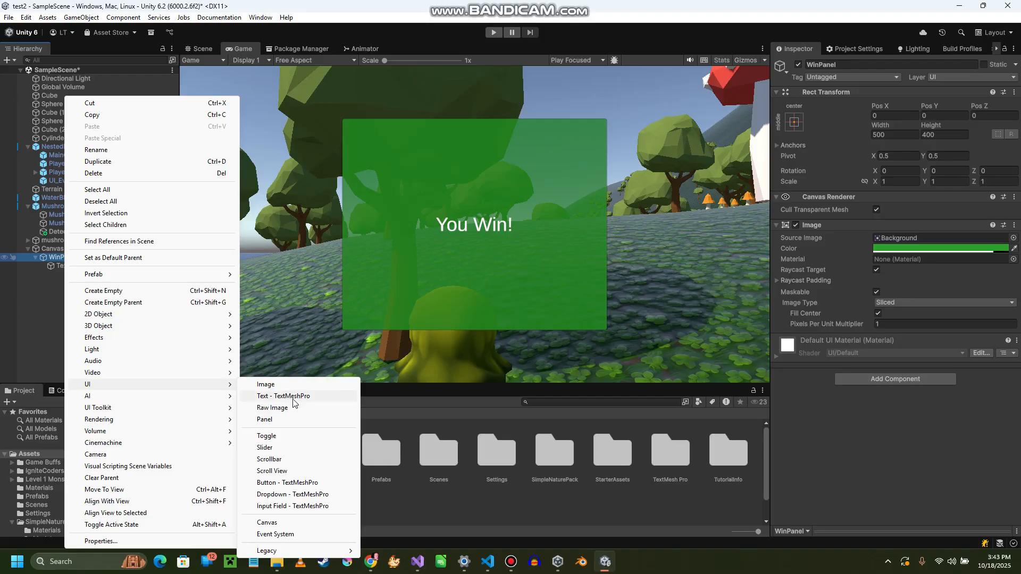
pyautogui.click(311, 482)
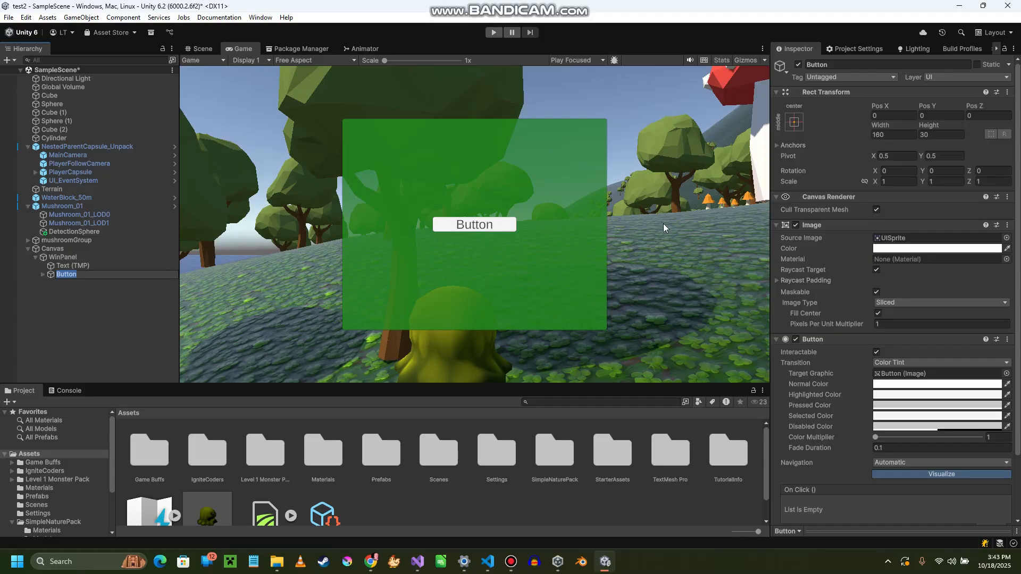
# - Replace the label of the new button with "X" and make it bold
pyautogui.click(42, 274)
pyautogui.click(42, 274)
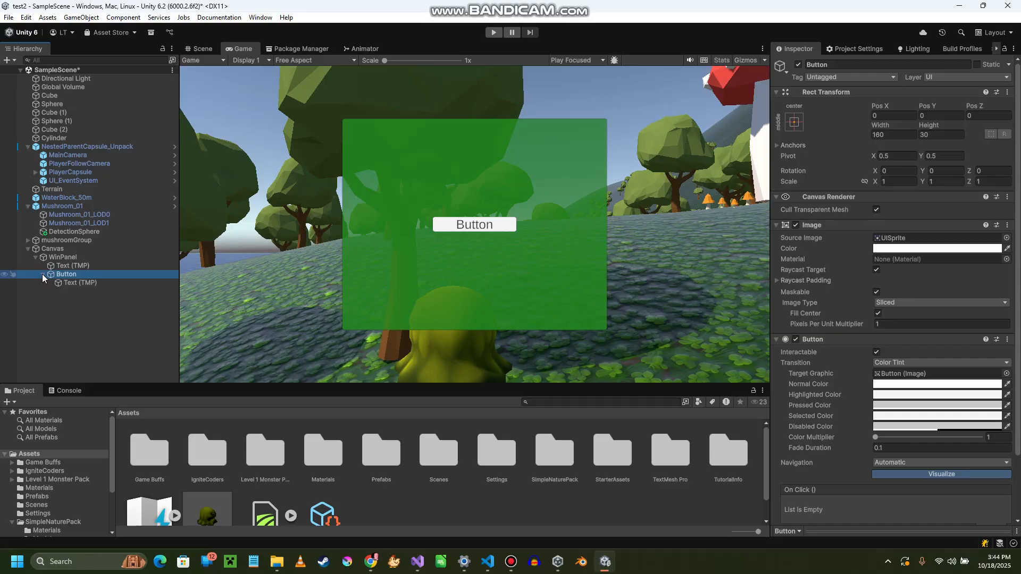
pyautogui.click(68, 283)
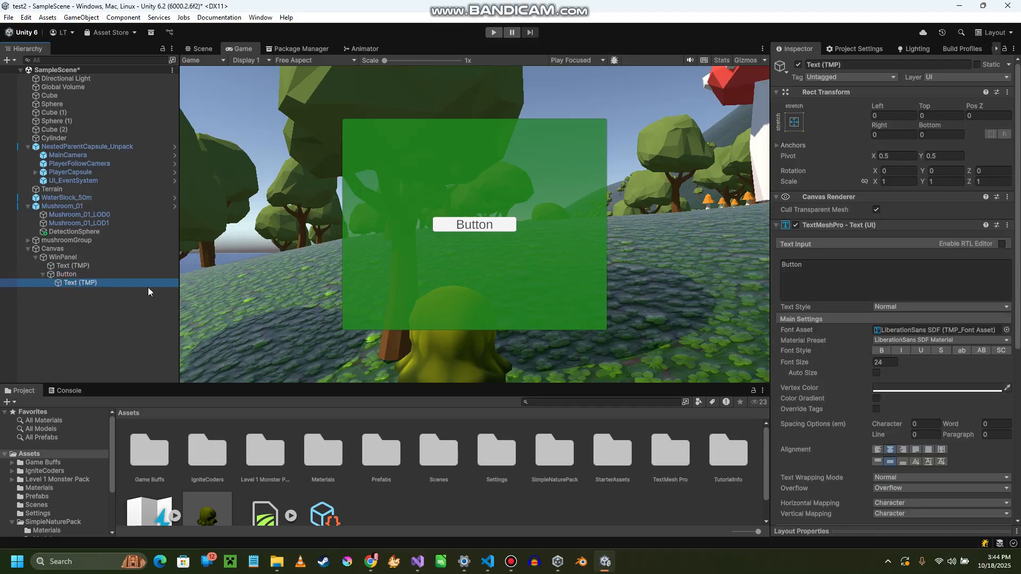
pyautogui.click(854, 278)
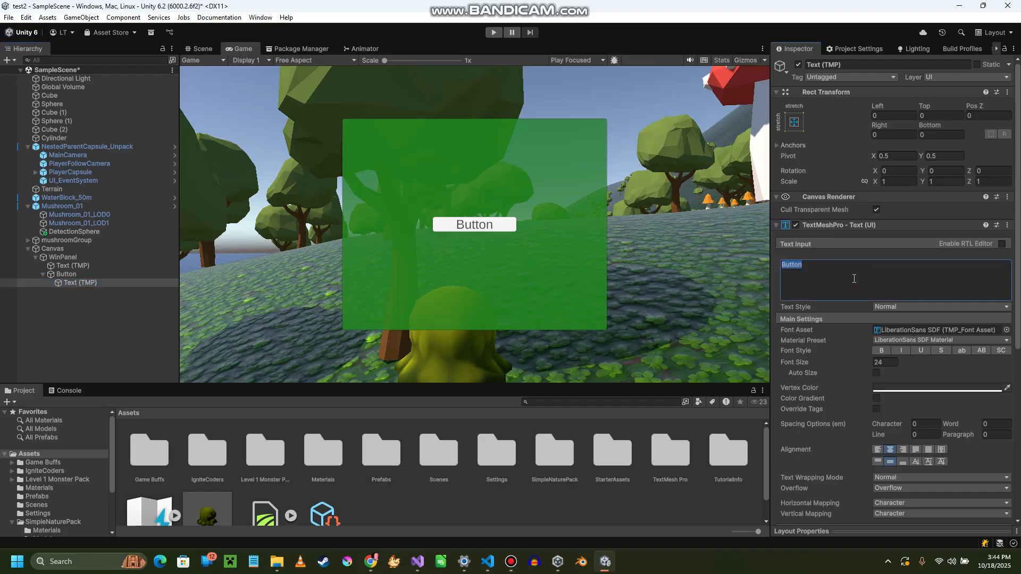
pyautogui.write('X')
pyautogui.click(881, 352)
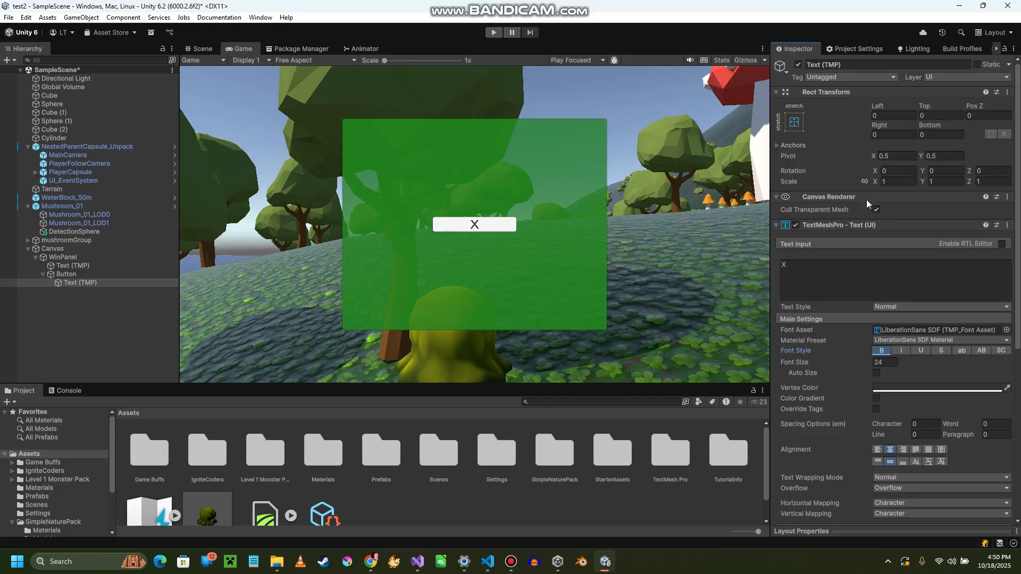
# - Set the Button object's width to 30 so that it matches its height
pyautogui.click(63, 275)
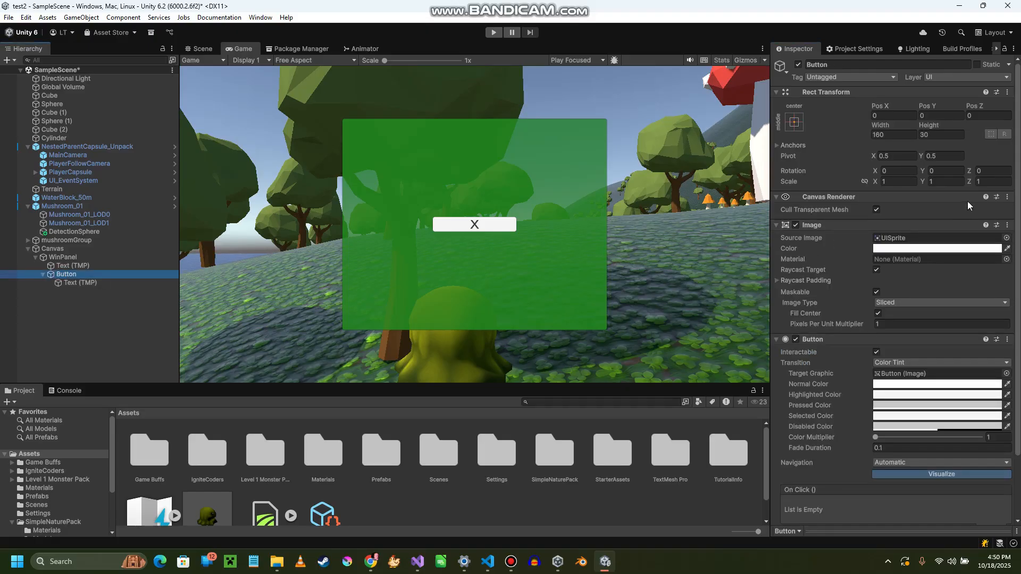
pyautogui.click(884, 134)
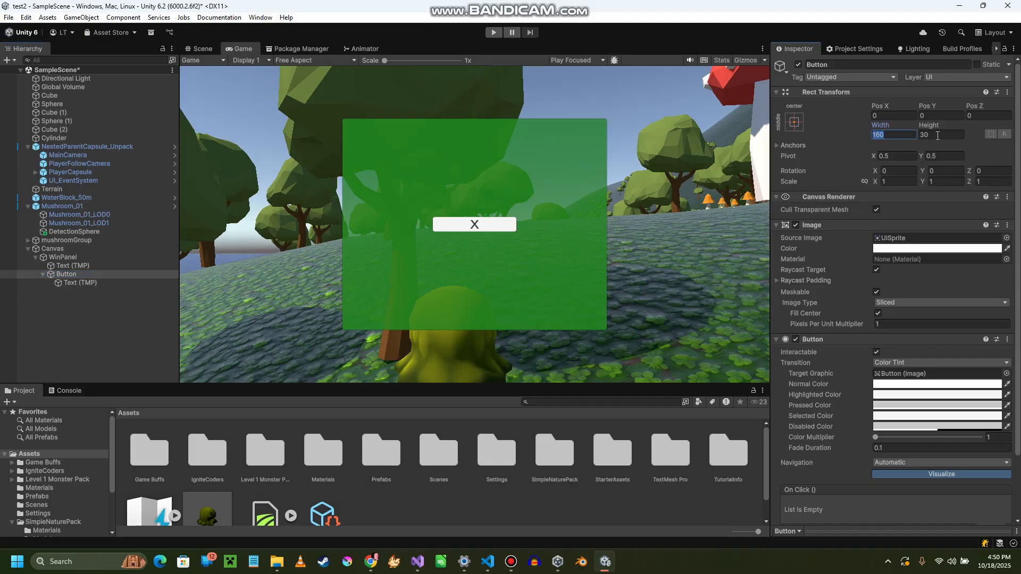
pyautogui.press('Tab')
pyautogui.click(888, 135)
pyautogui.write('30')
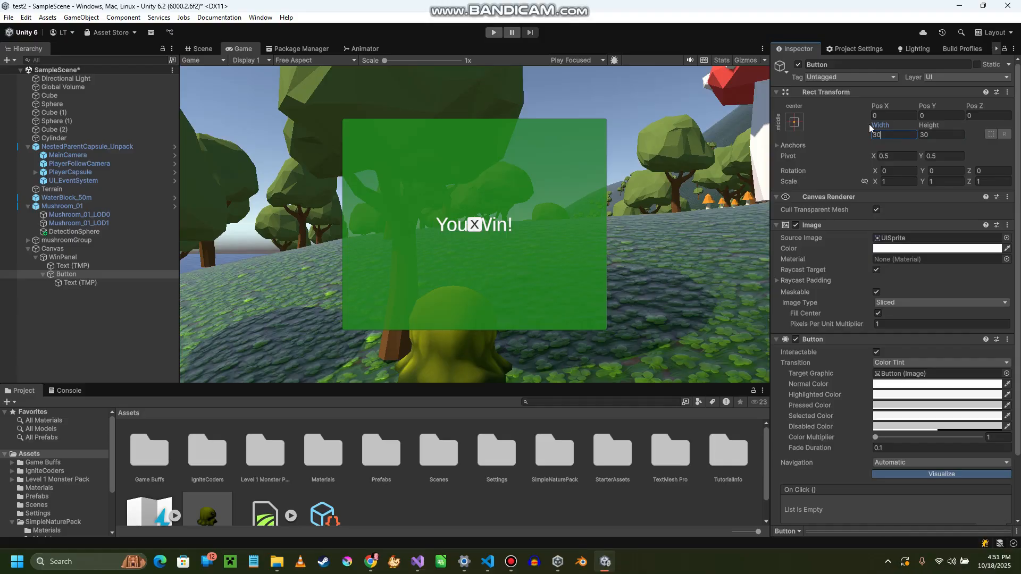
# - Anchor the X button to the panel's top-right corner, setting its pivot and position along with the anchor
pyautogui.click(793, 122)
pyautogui.press('alt')
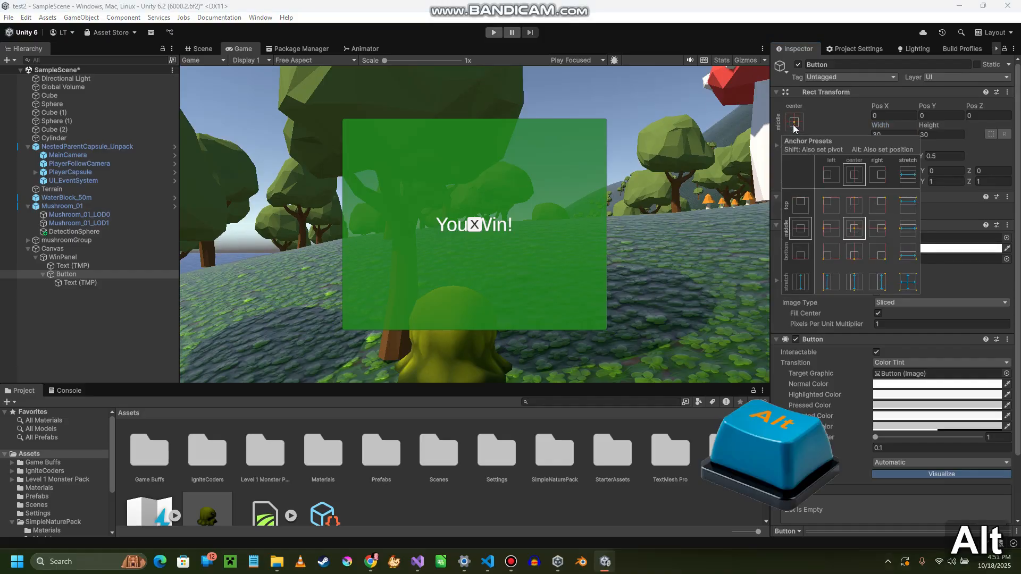
pyautogui.press('shift')
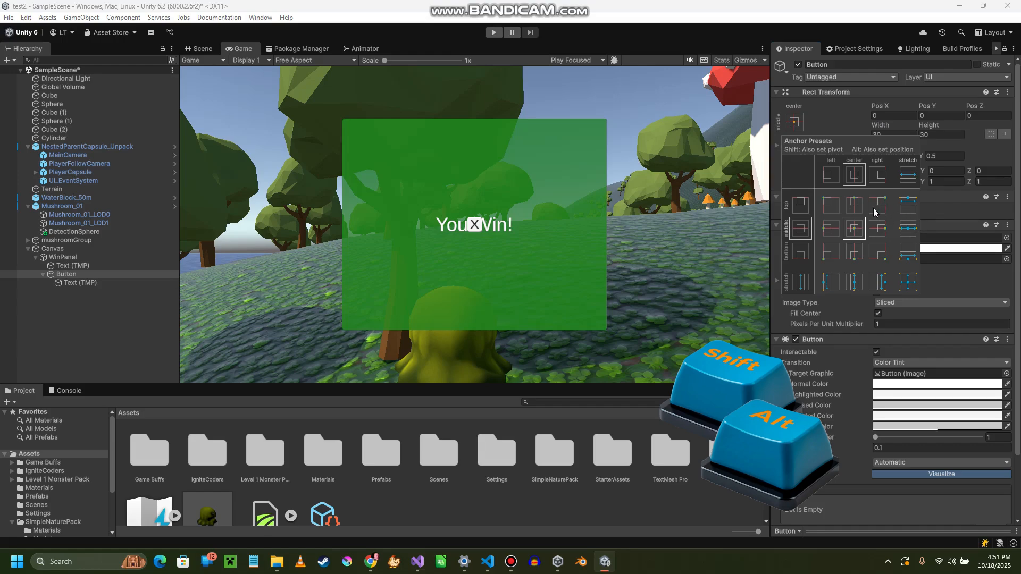
pyautogui.keyDown('alt'); pyautogui.keyDown('shift'); pyautogui.click(879, 209); pyautogui.keyUp('shift'); pyautogui.keyUp('alt')
pyautogui.keyDown('alt'); pyautogui.keyDown('shift'); pyautogui.click(877, 208); pyautogui.keyUp('shift'); pyautogui.keyUp('alt')
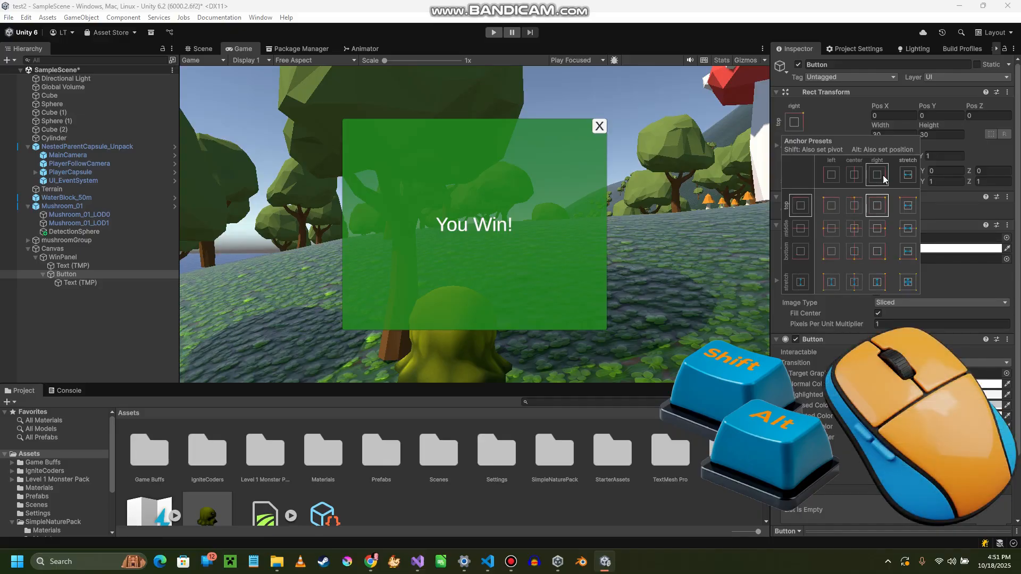
pyautogui.click(854, 101)
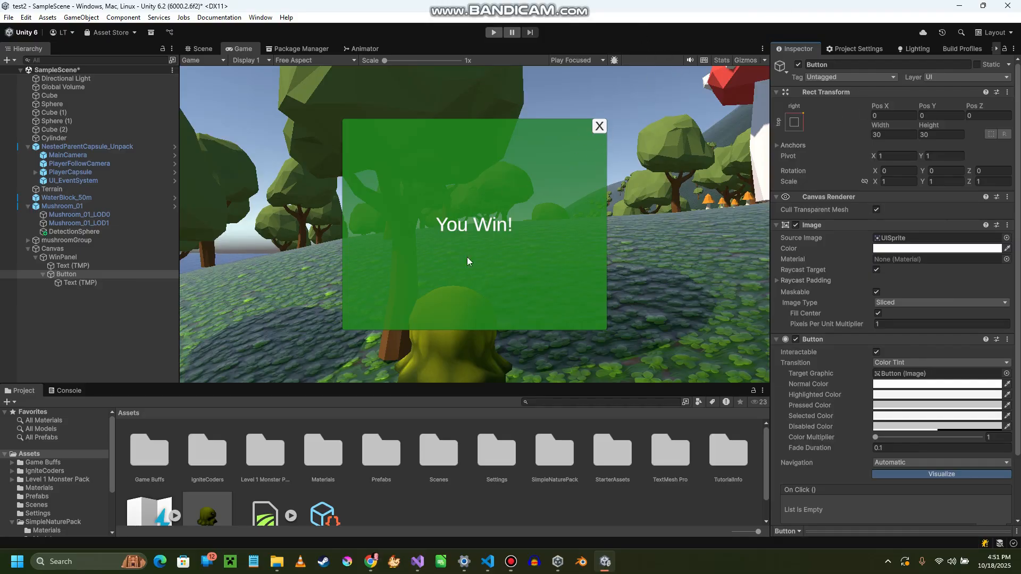
# - Add an On Click event to the X button and assign the WinPanel object as its target
pyautogui.click(58, 277)
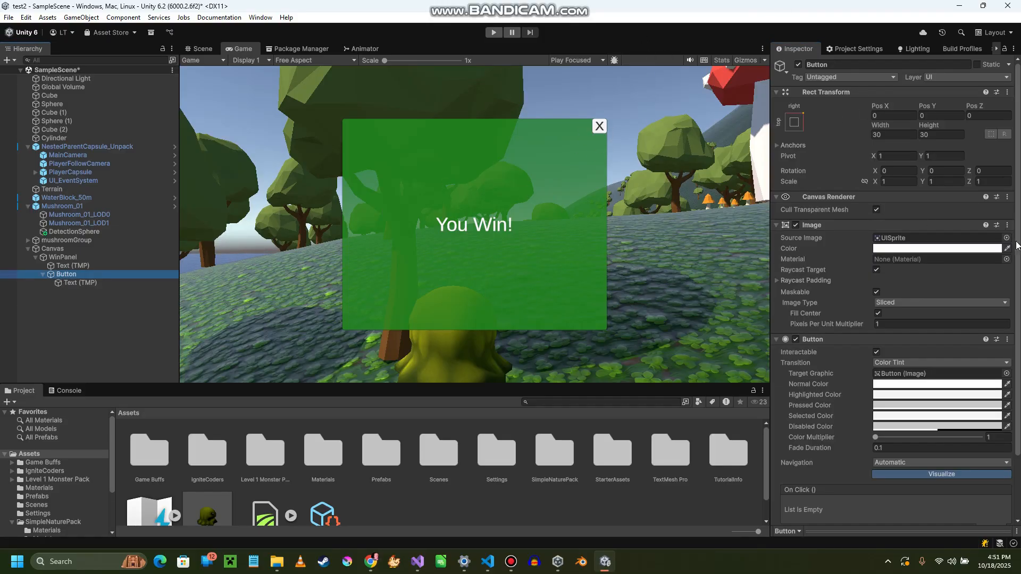
pyautogui.scroll(-3, 866, 207)
pyautogui.scroll(-1, 855, 185)
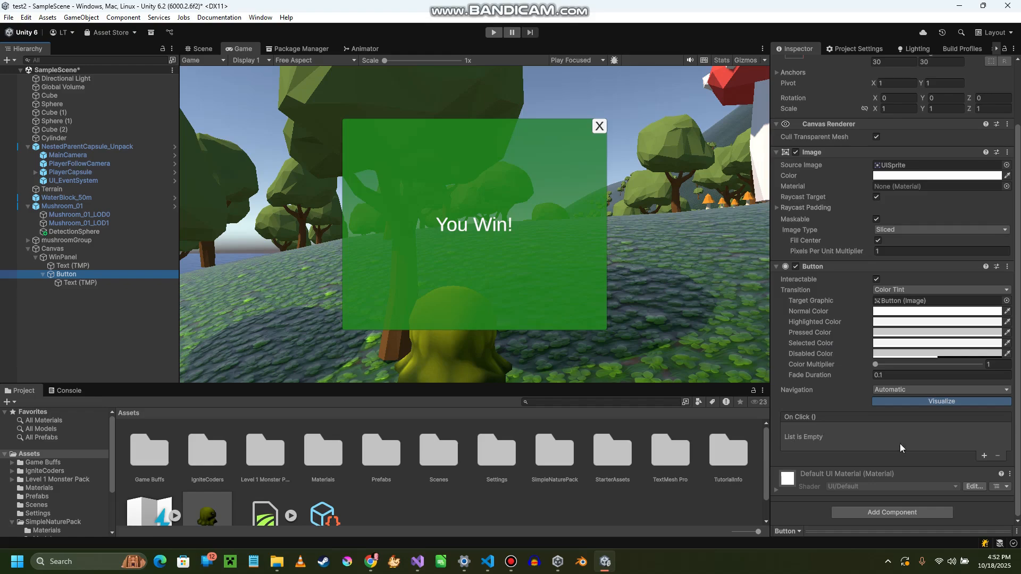
pyautogui.click(984, 456)
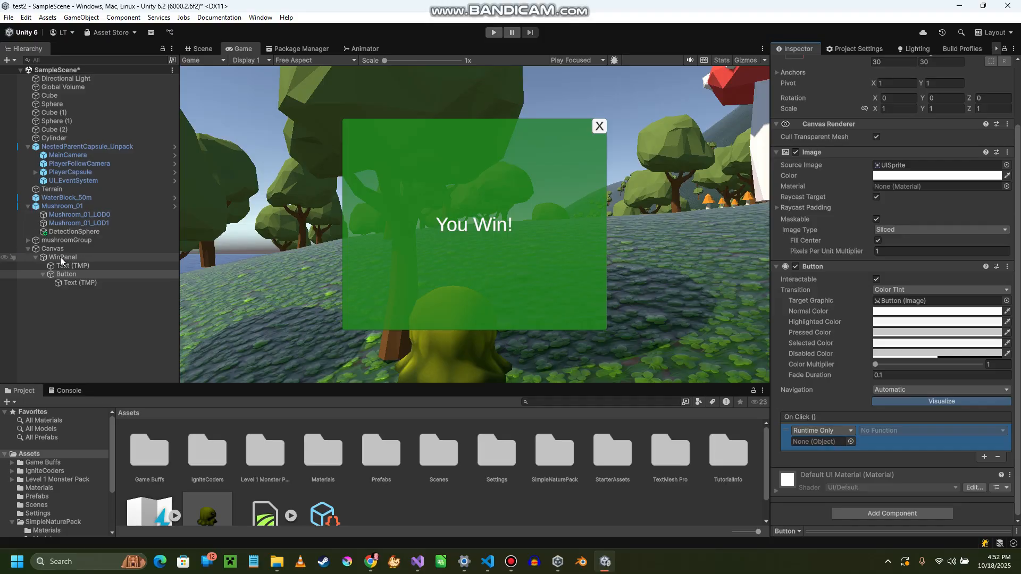
pyautogui.moveTo(58, 257); pyautogui.dragTo(839, 441)
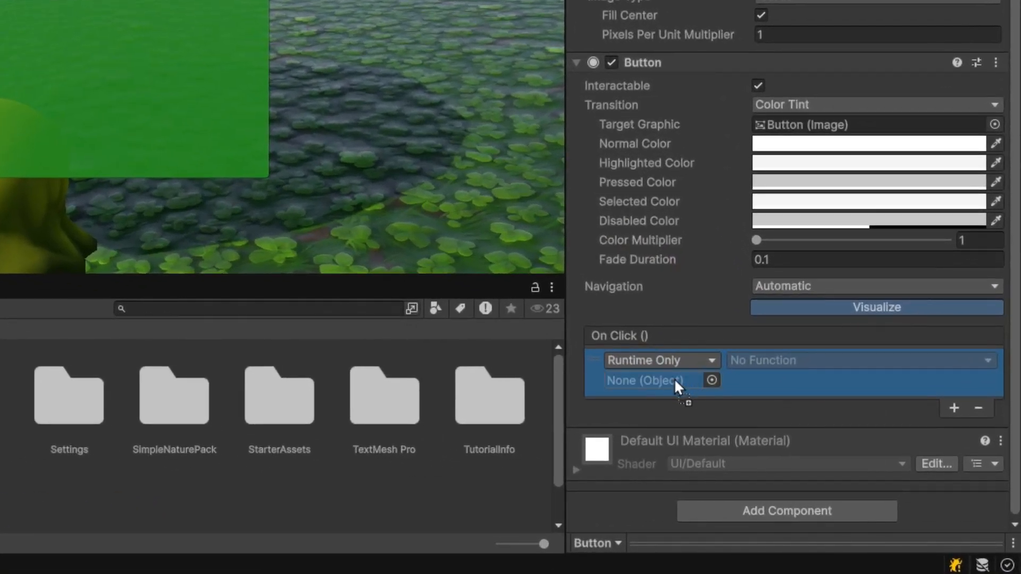
pyautogui.moveTo(674, 378); pyautogui.dragTo(674, 378)
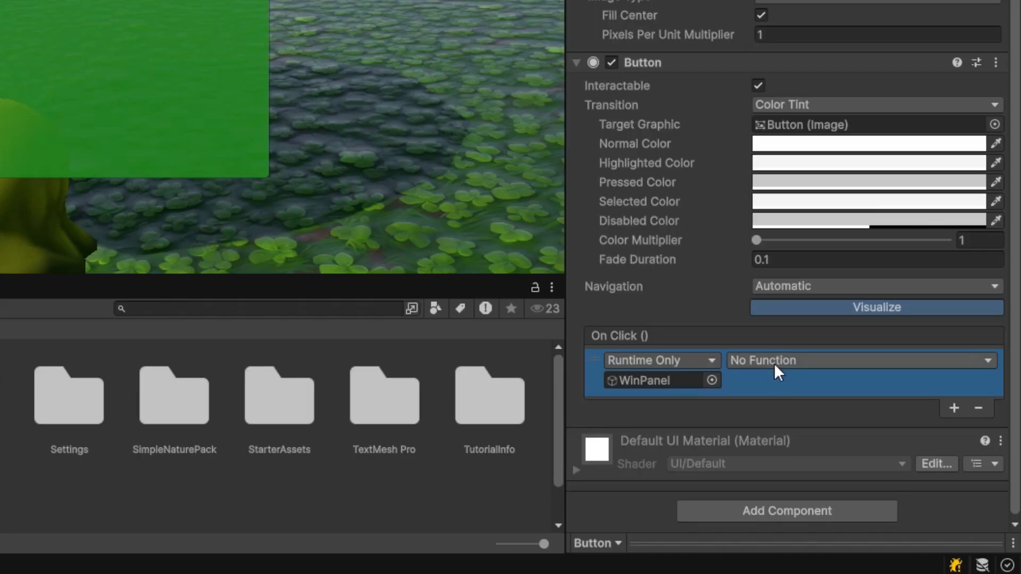
# - Set the WinPanel event's function to GameObject SetActive (bool)
pyautogui.click(787, 363)
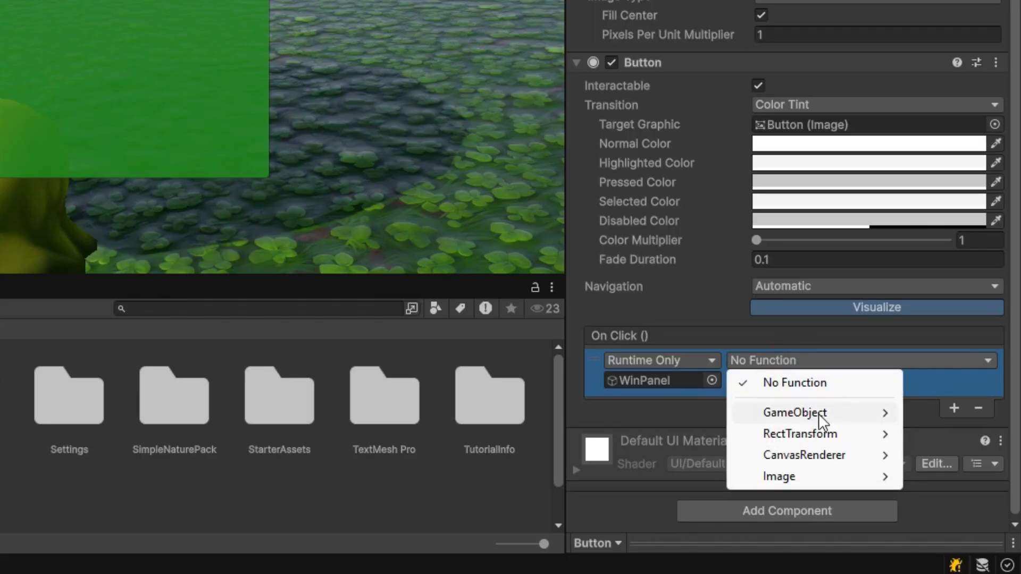
pyautogui.moveTo(816, 419)
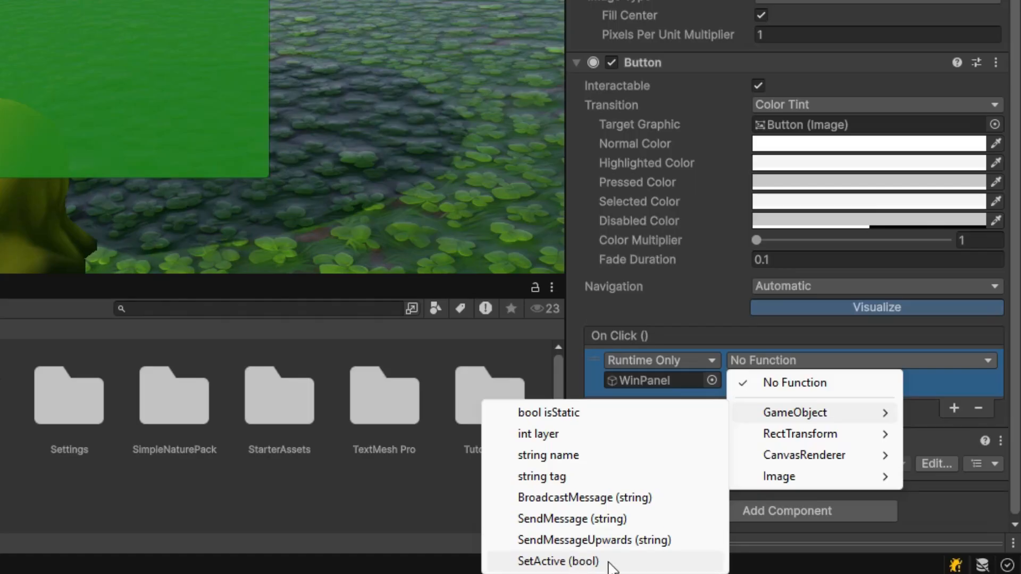
pyautogui.click(585, 562)
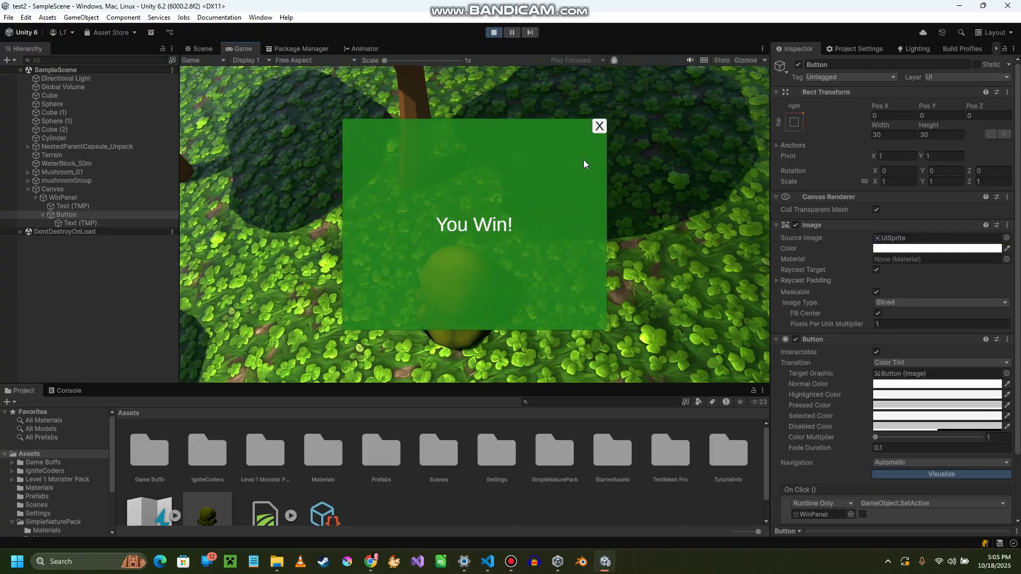
# - Try to close the win panel with its X button in the running game, and exit Play mode
pyautogui.click(602, 128)
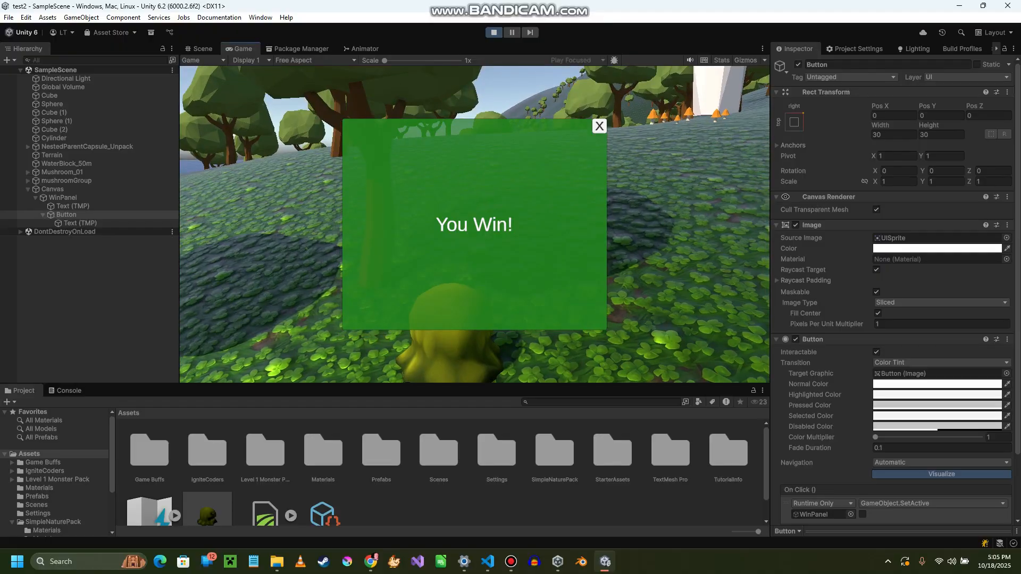
pyautogui.press('Escape')
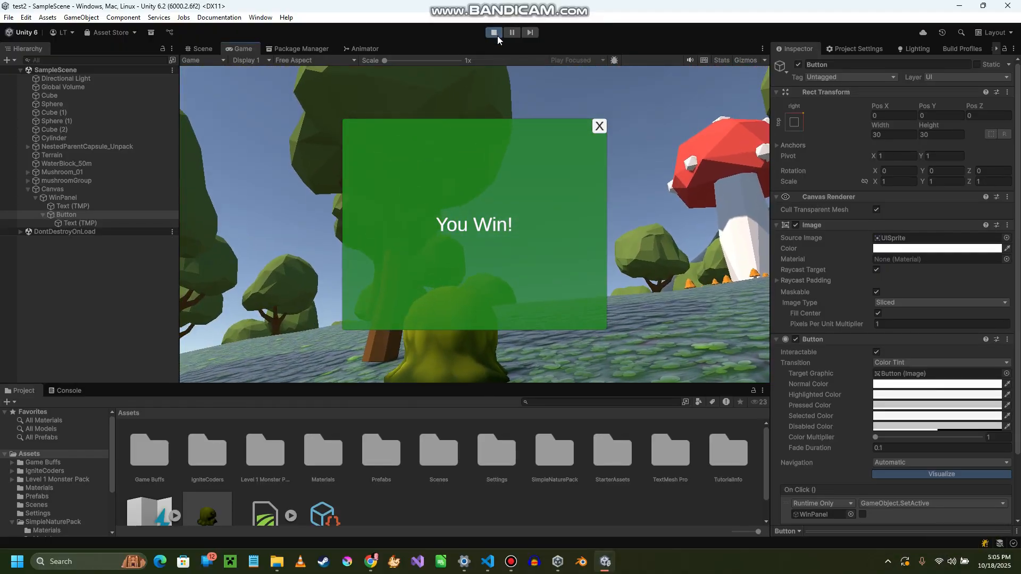
pyautogui.click(600, 129)
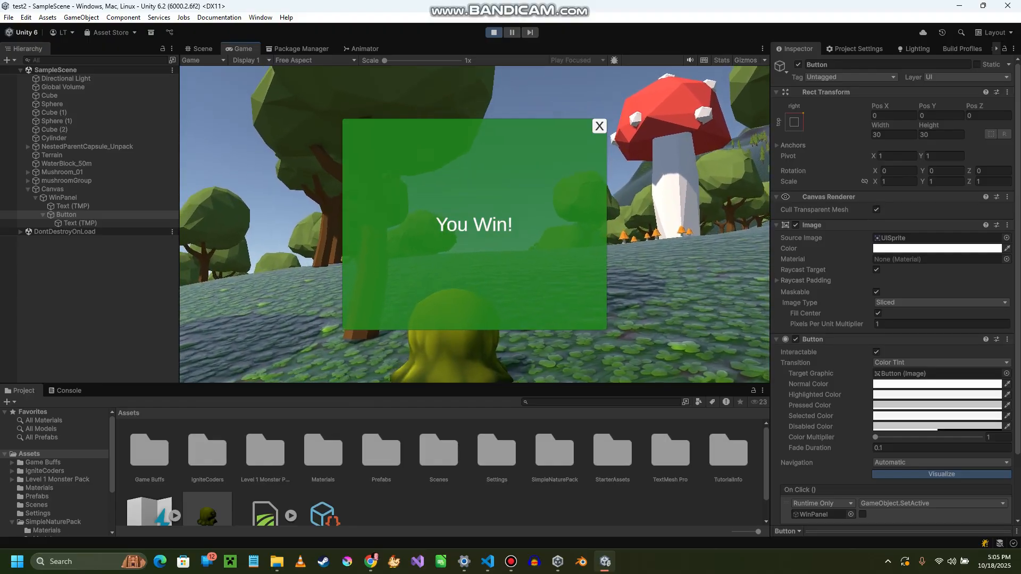
pyautogui.press('Escape')
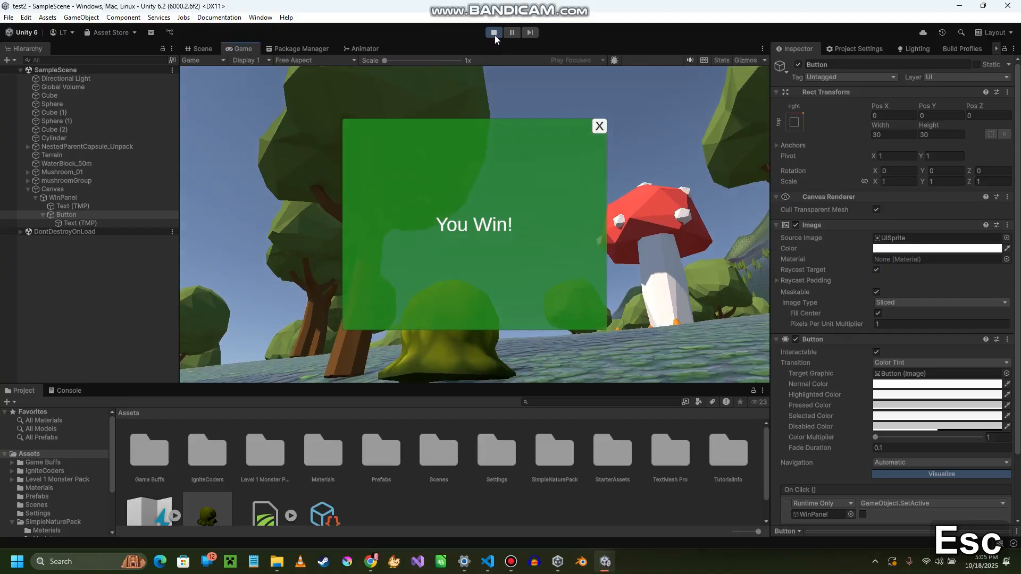
pyautogui.click(494, 33)
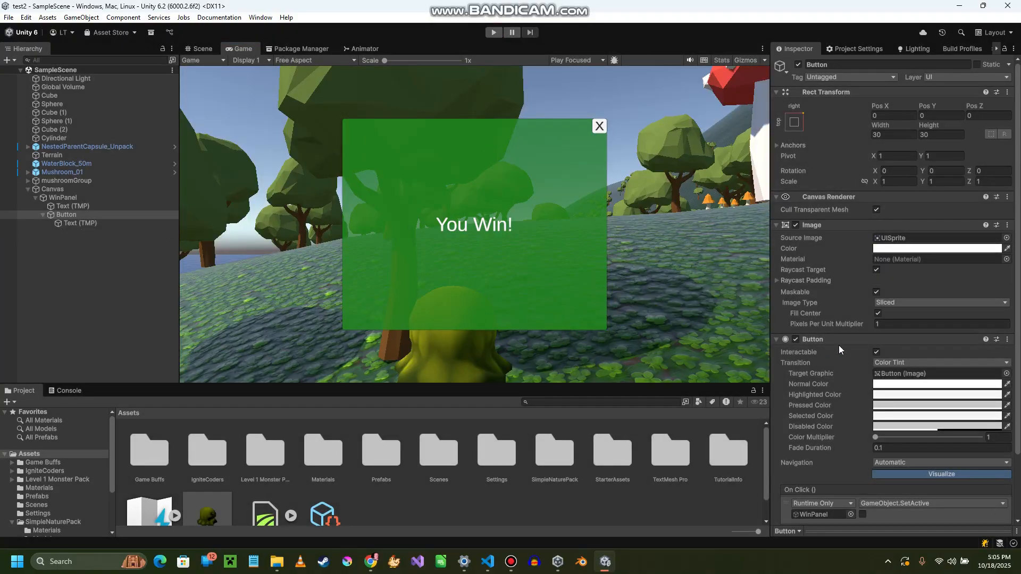
# - Disable Cursor Locked in the Starter Assets Inputs script of the PlayerCapsule object
pyautogui.scroll(-3, 834, 351)
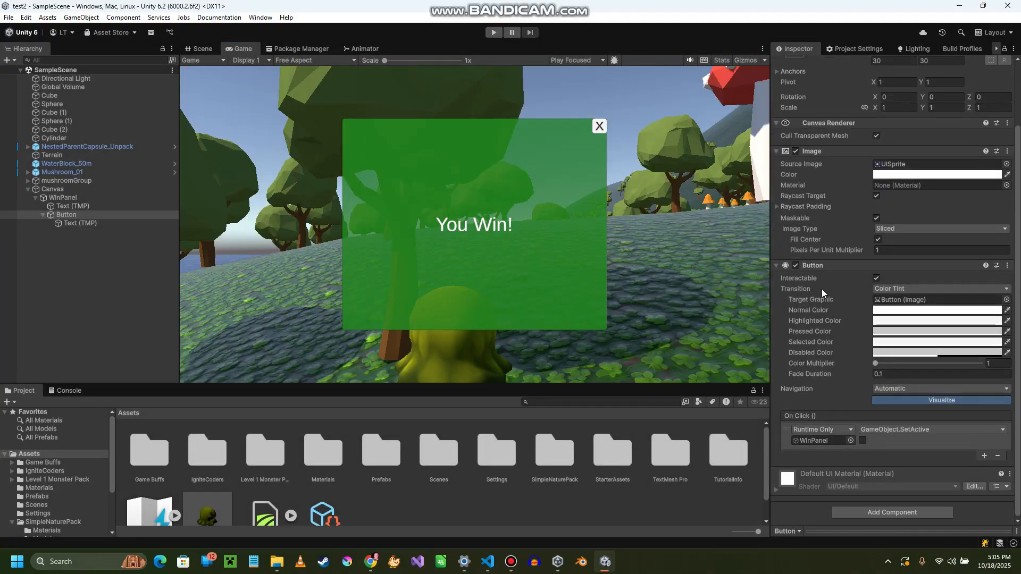
pyautogui.click(29, 148)
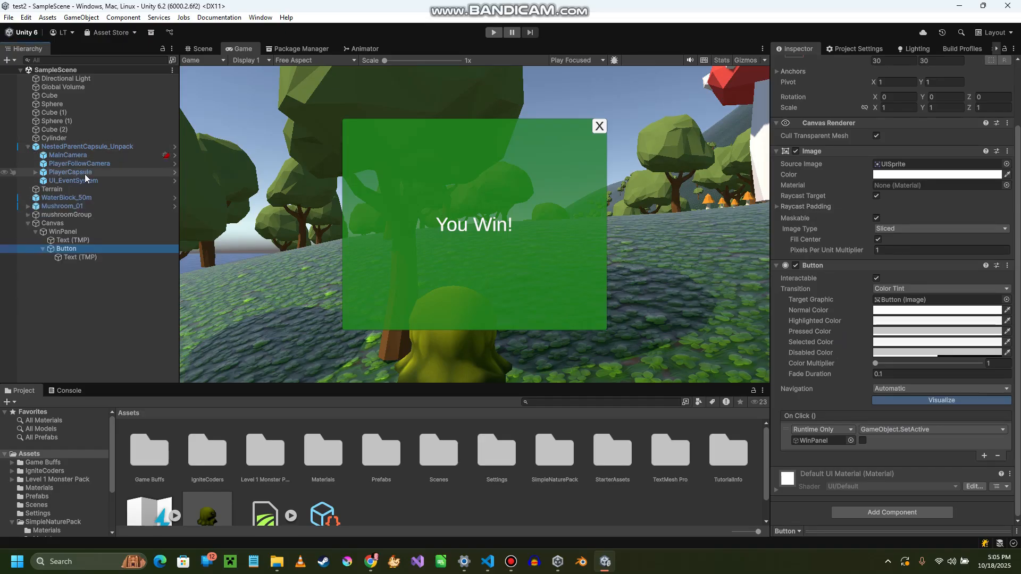
pyautogui.click(65, 172)
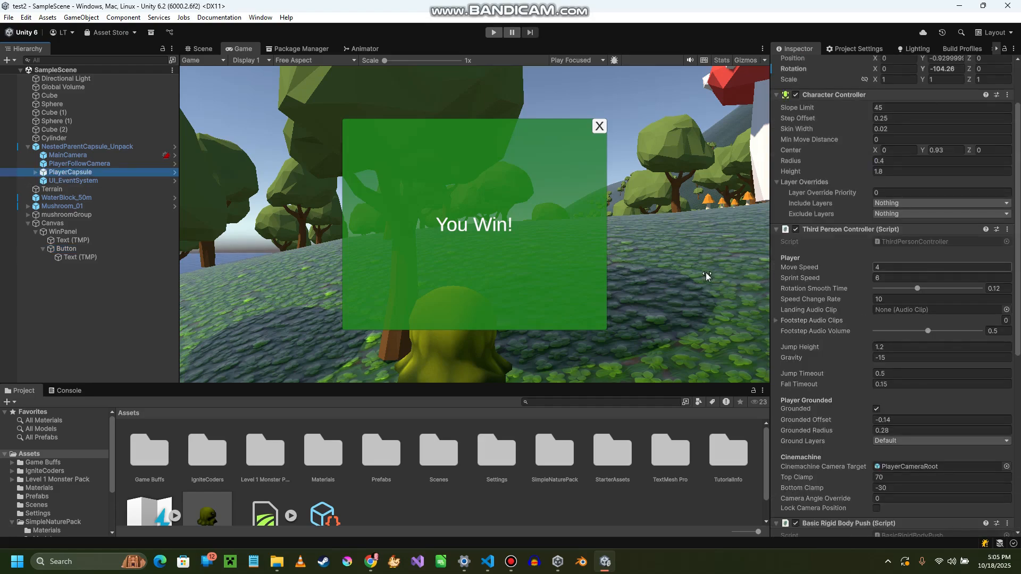
pyautogui.scroll(-6, 857, 282)
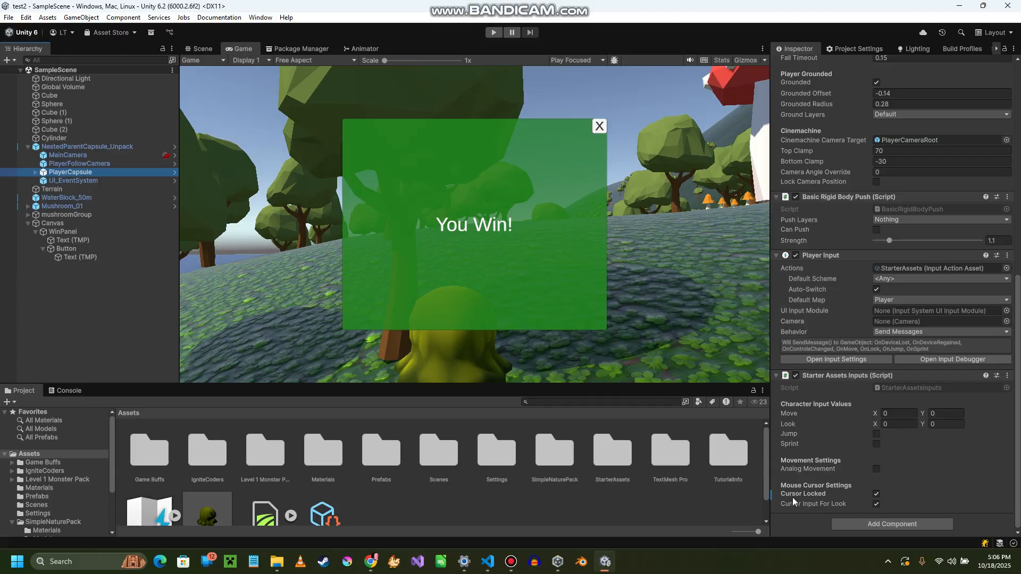
pyautogui.click(876, 495)
pyautogui.click(876, 494)
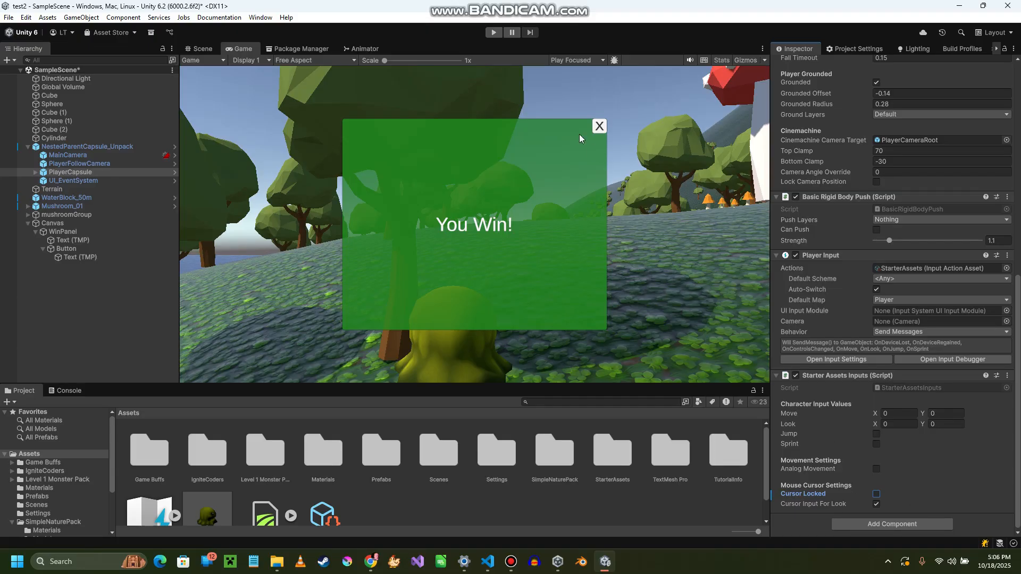
# - Playtest closing the win panel with its X button, both at the start and after walking to the mushroom, and exit Play mode
pyautogui.click(494, 31)
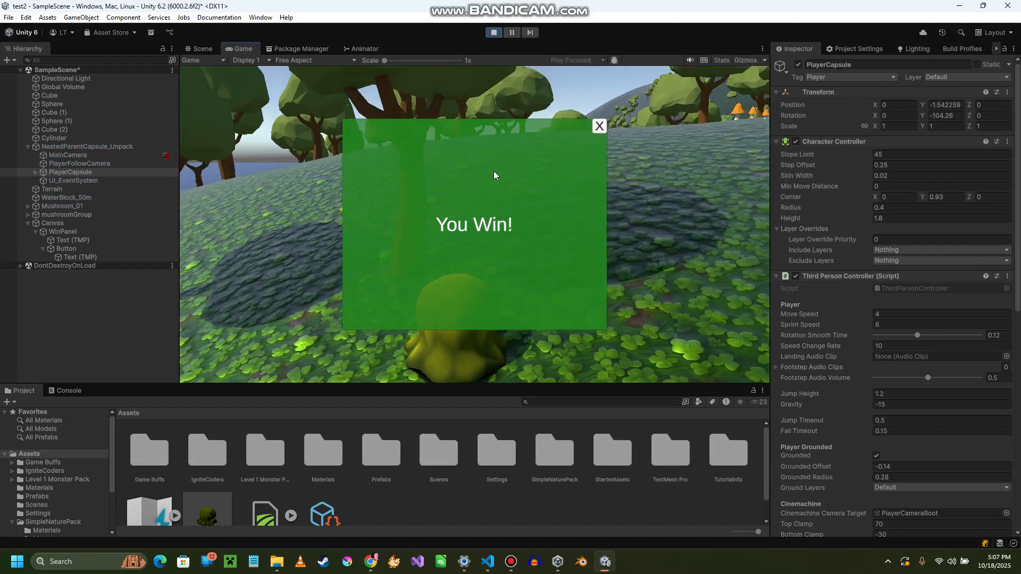
pyautogui.click(599, 128)
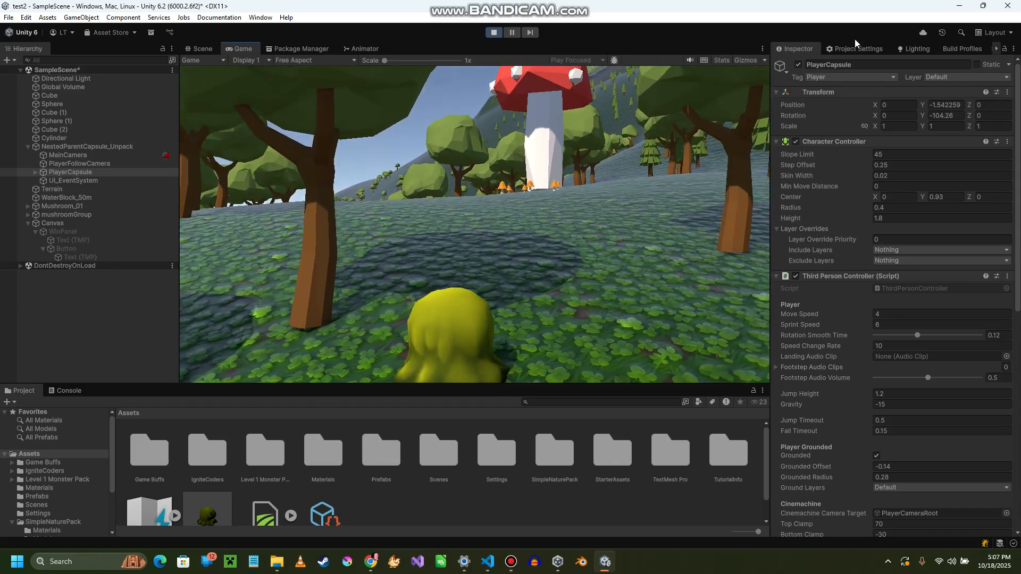
pyautogui.press('w')
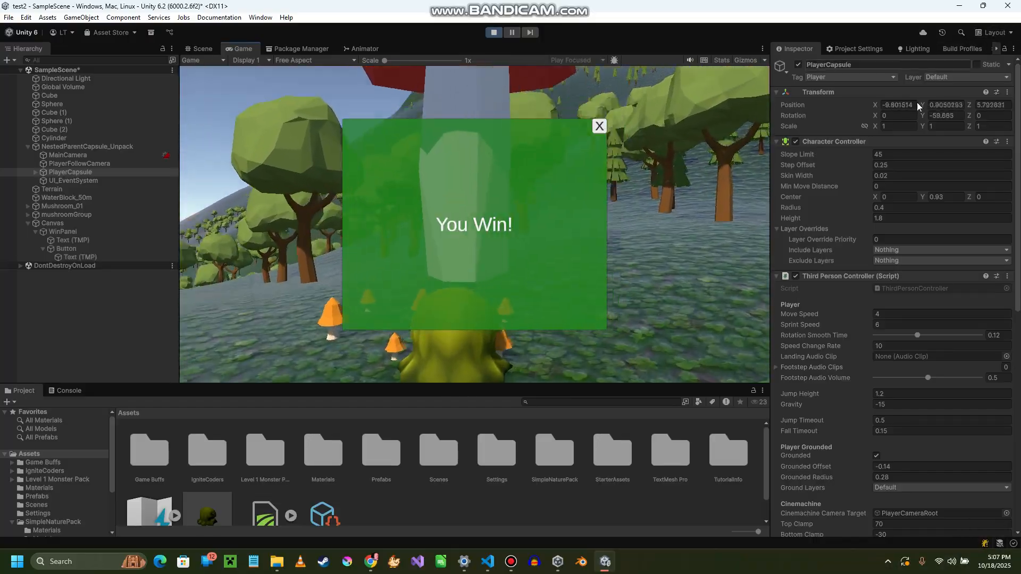
pyautogui.click(599, 127)
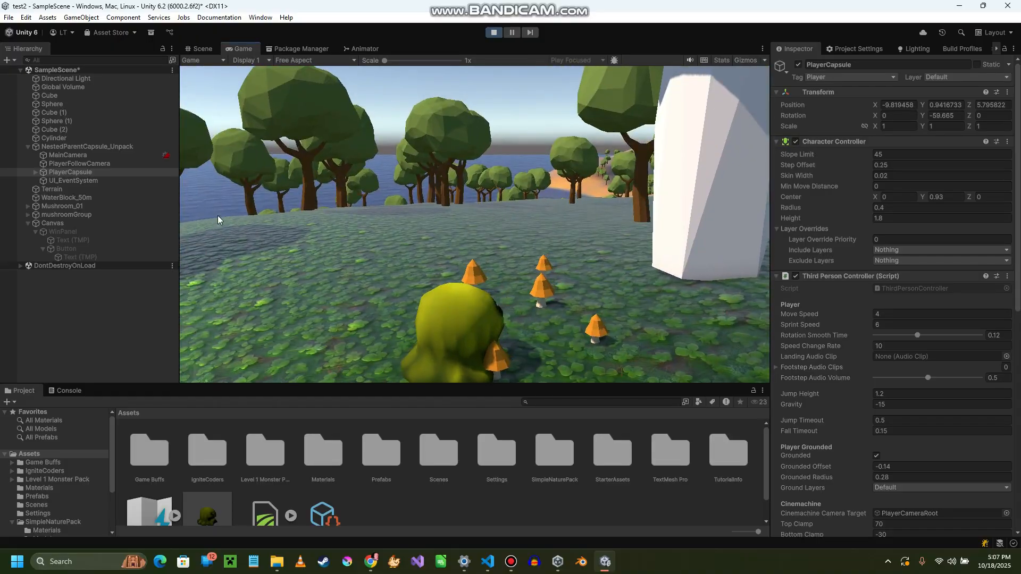
pyautogui.click(493, 32)
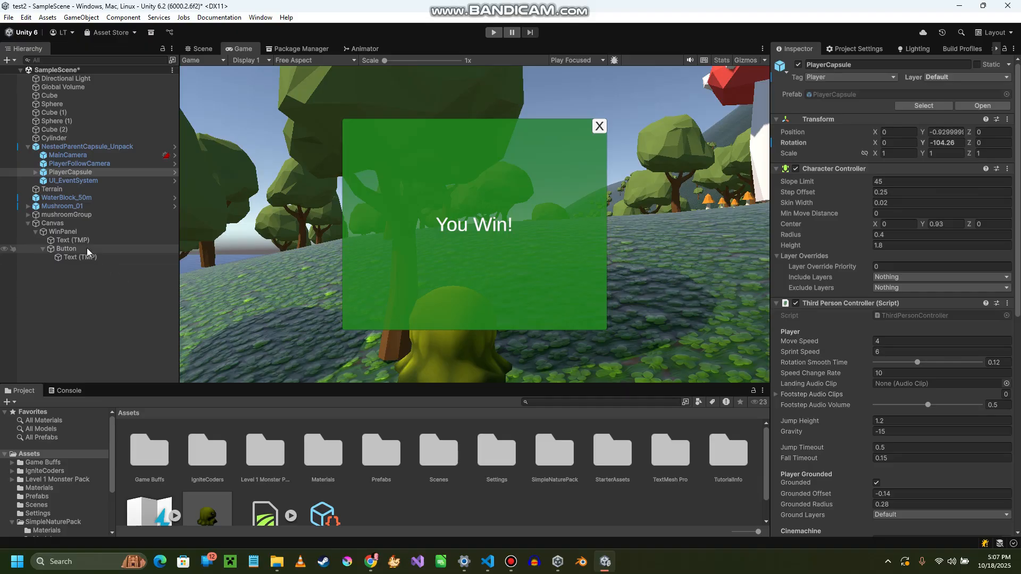
# - Review the On Click settings of the X button
pyautogui.click(68, 249)
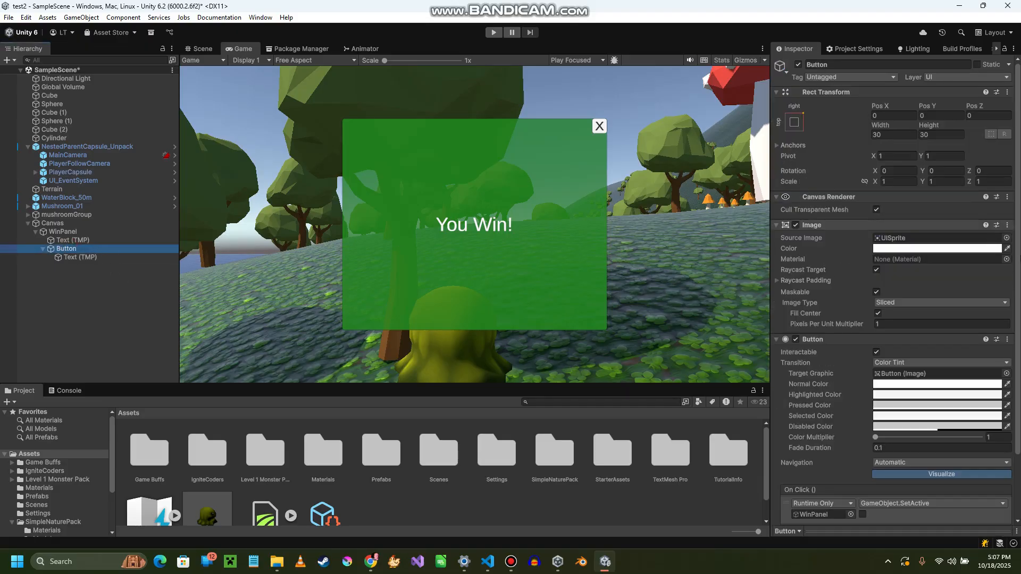
pyautogui.scroll(-3, 835, 335)
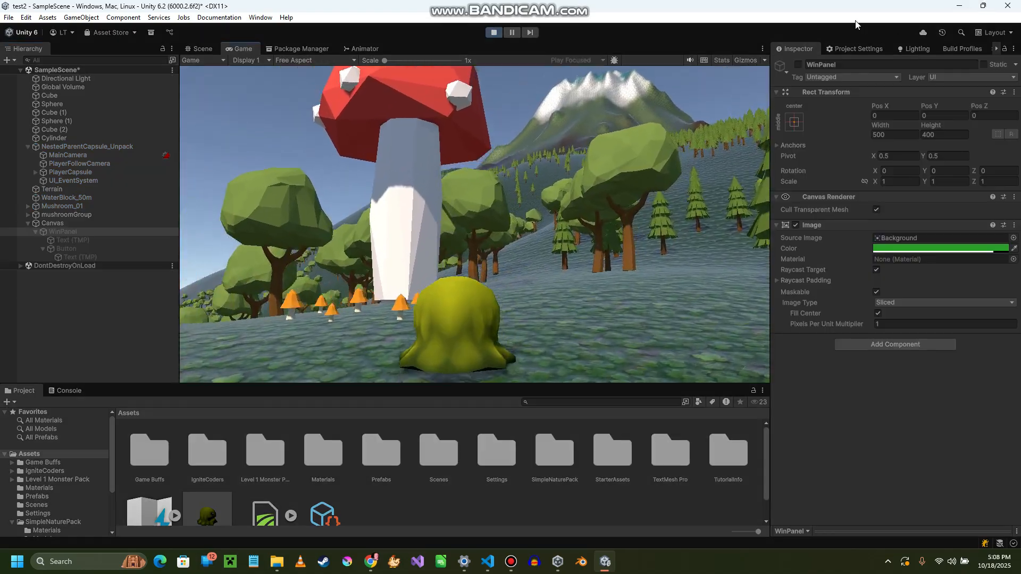
# - Playtest walking to the mushroom, closing the win panel with its X button, and moving the character around the area
pyautogui.press('w')
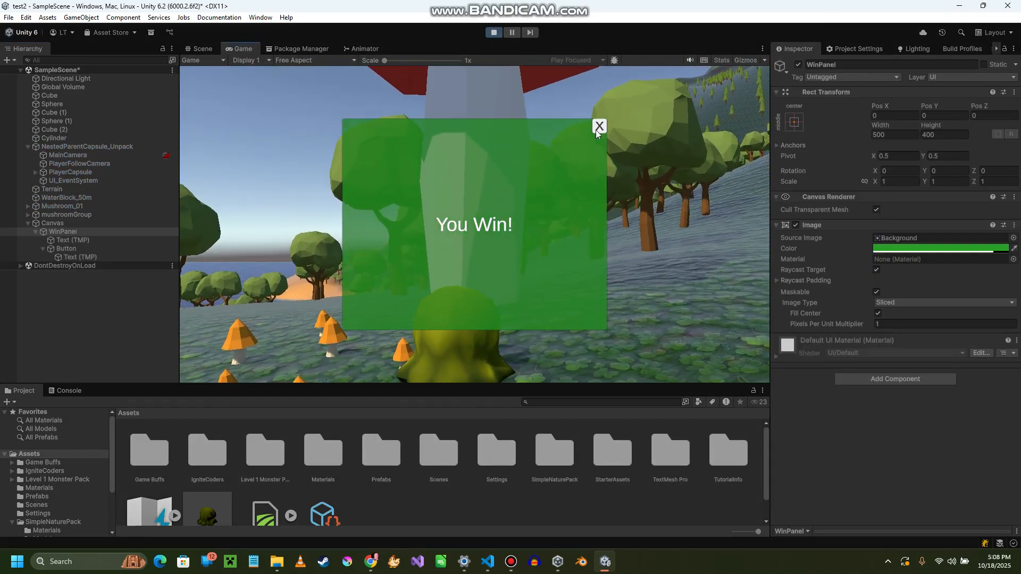
pyautogui.click(601, 127)
pyautogui.press('w')
pyautogui.press('d')
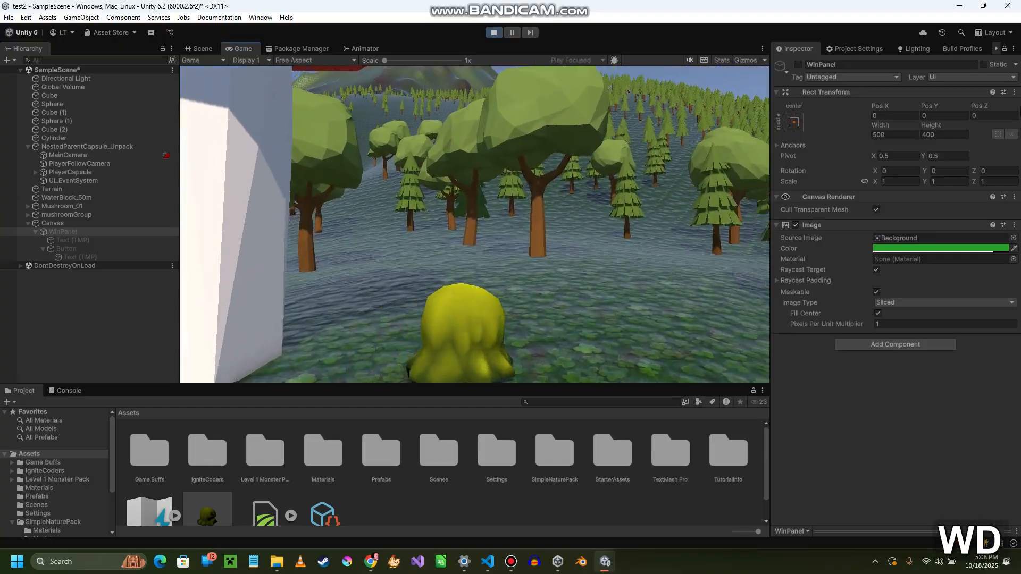
pyautogui.press('w')
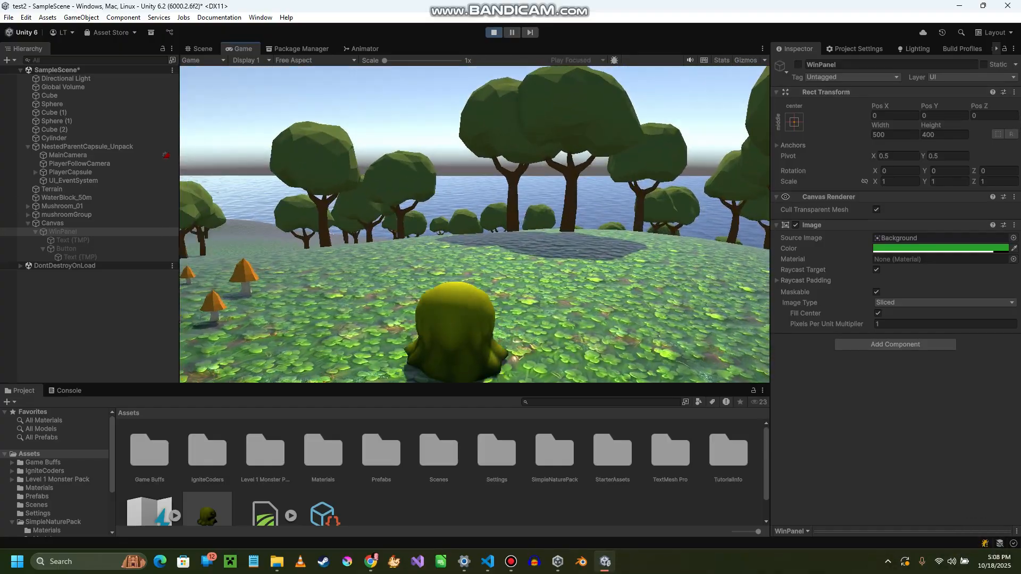
pyautogui.press('a')
pyautogui.press('s')
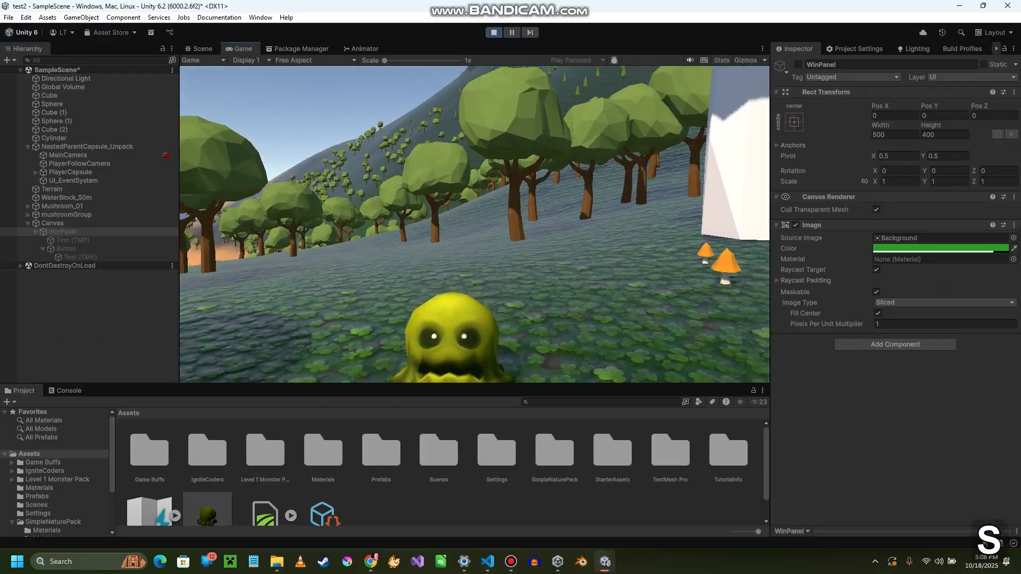